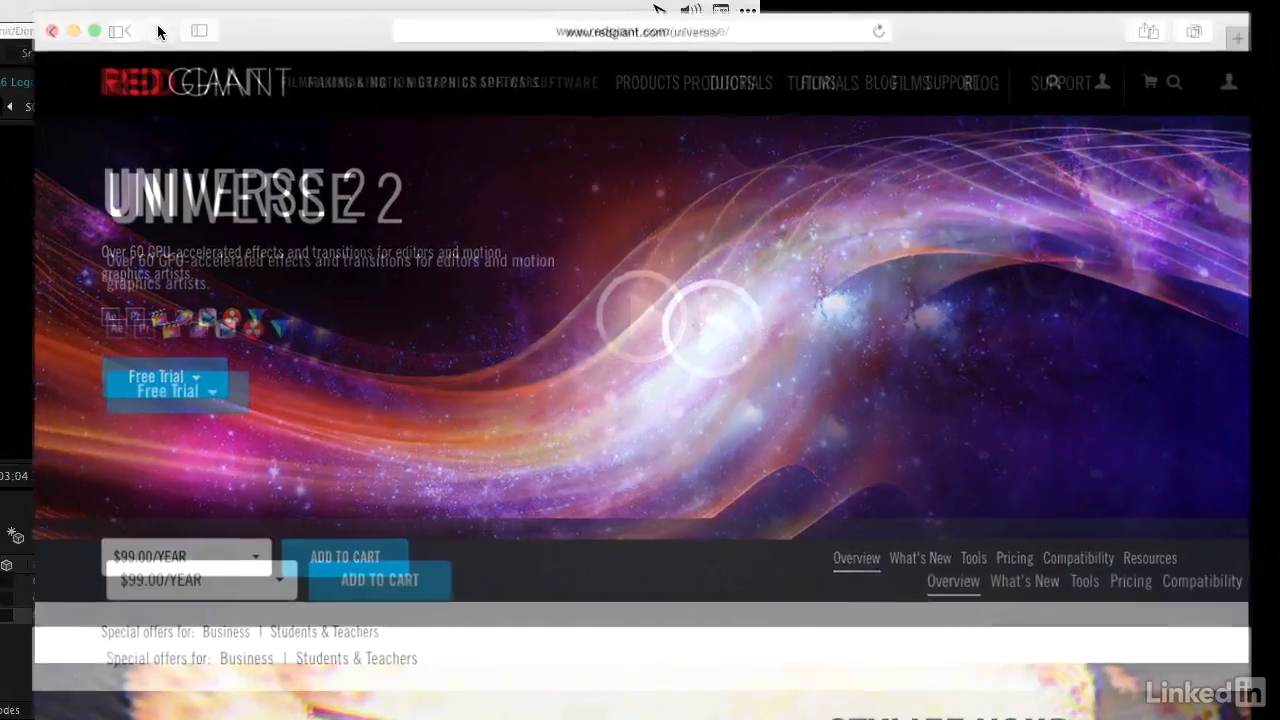
# - Switch to After Effects and look through the Universe Stylize effects
pyautogui.press('super+Tab')
pyautogui.press('super+Tab')
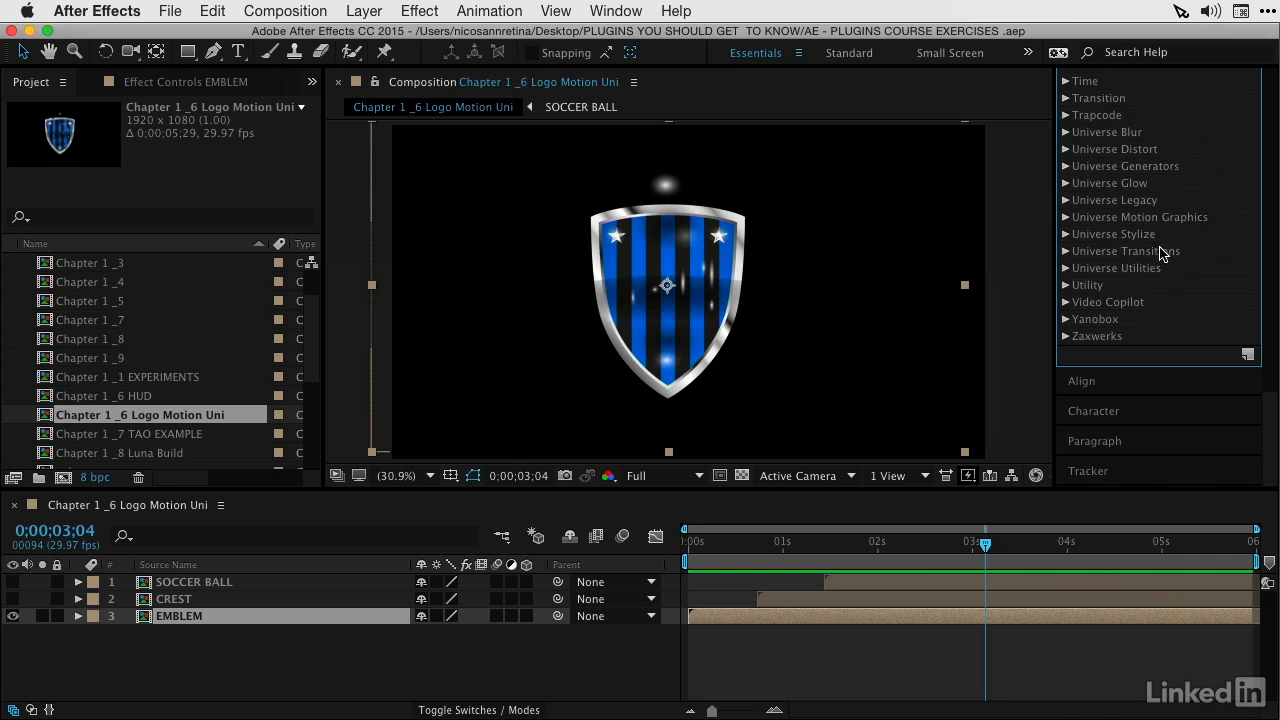
pyautogui.click(1065, 235)
pyautogui.scroll(-1, 1118, 285)
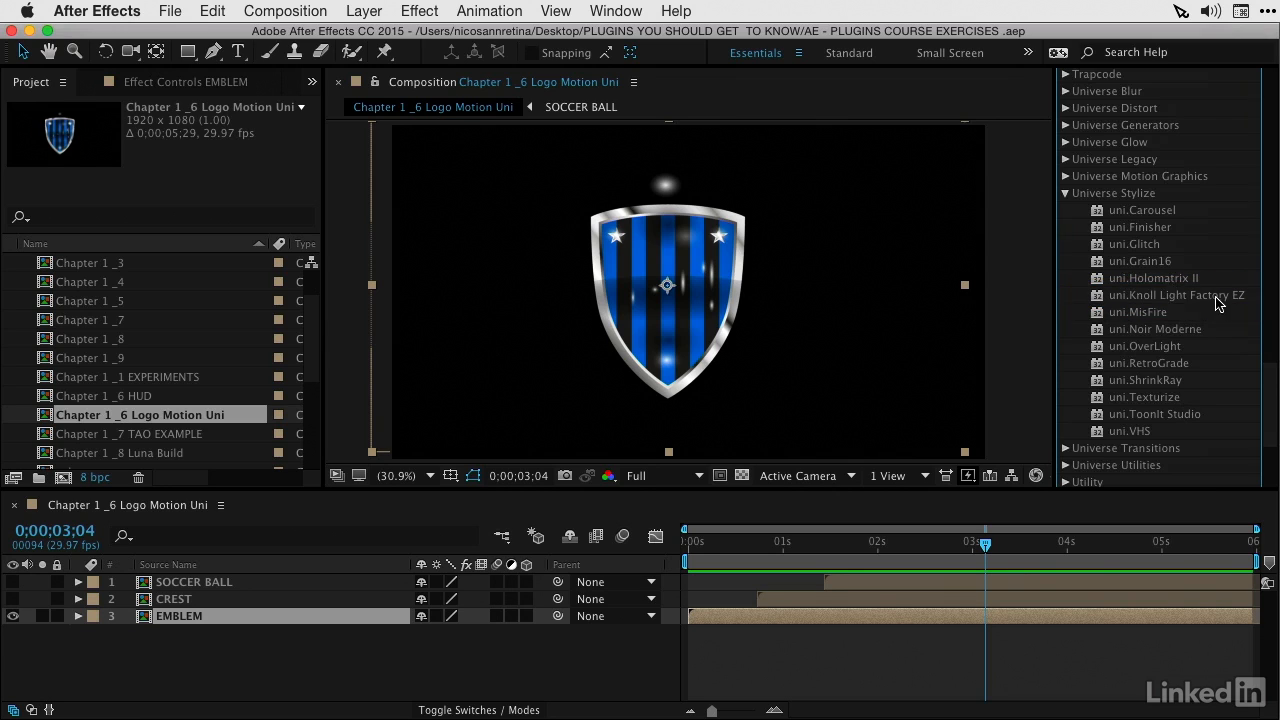
pyautogui.click(1066, 195)
# - Apply the uni.Logo Motion effect from Universe Motion Graphics to the EMBLEM layer and scrub through the timeline to check it
pyautogui.click(1066, 217)
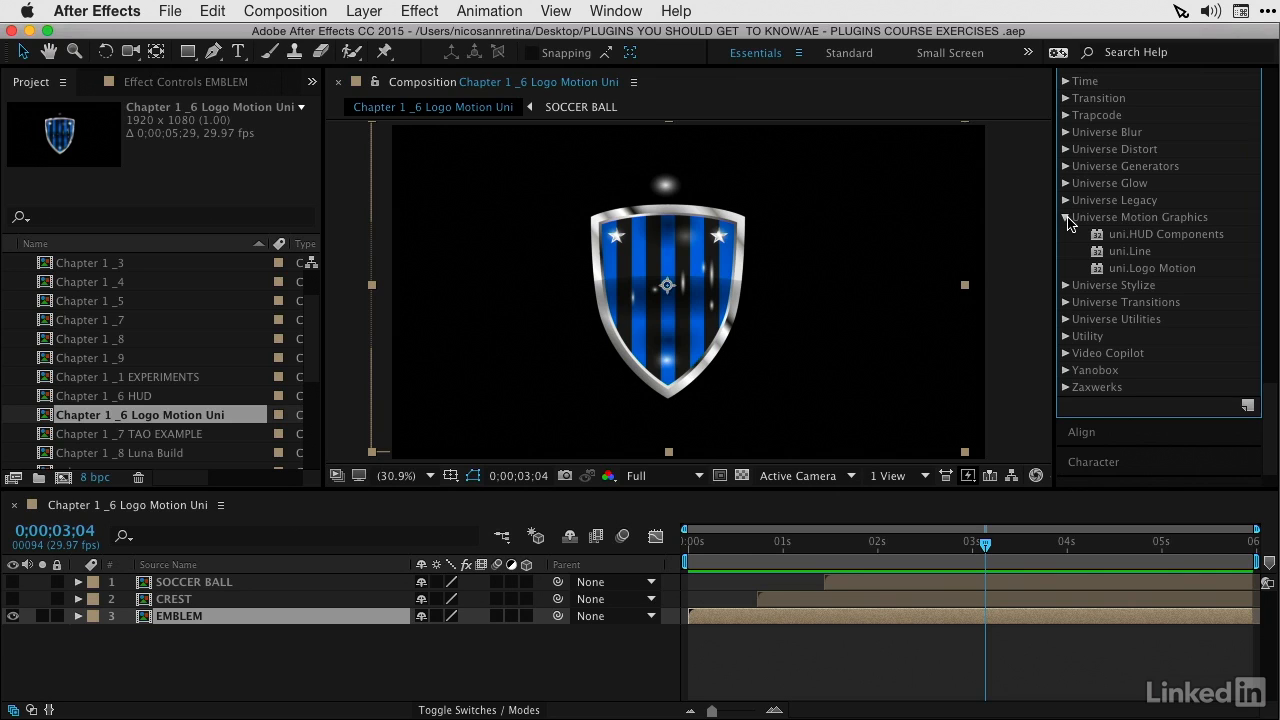
pyautogui.click(1099, 270)
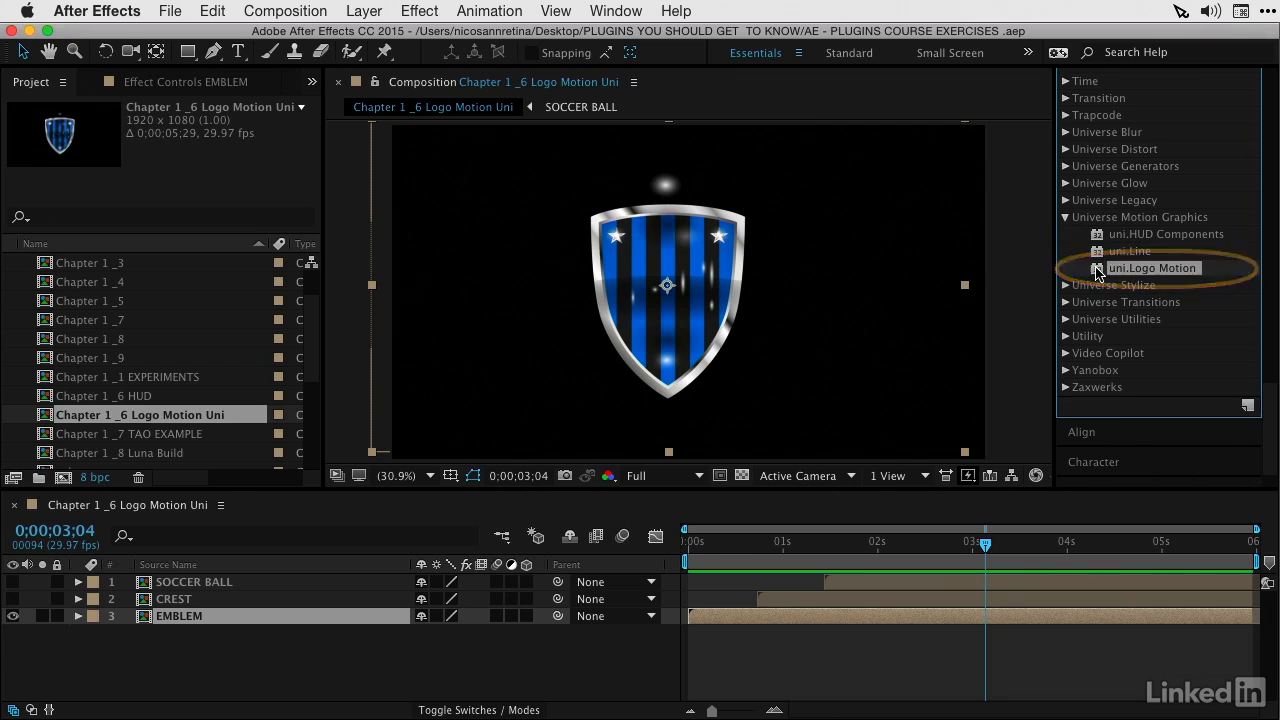
pyautogui.click(710, 542)
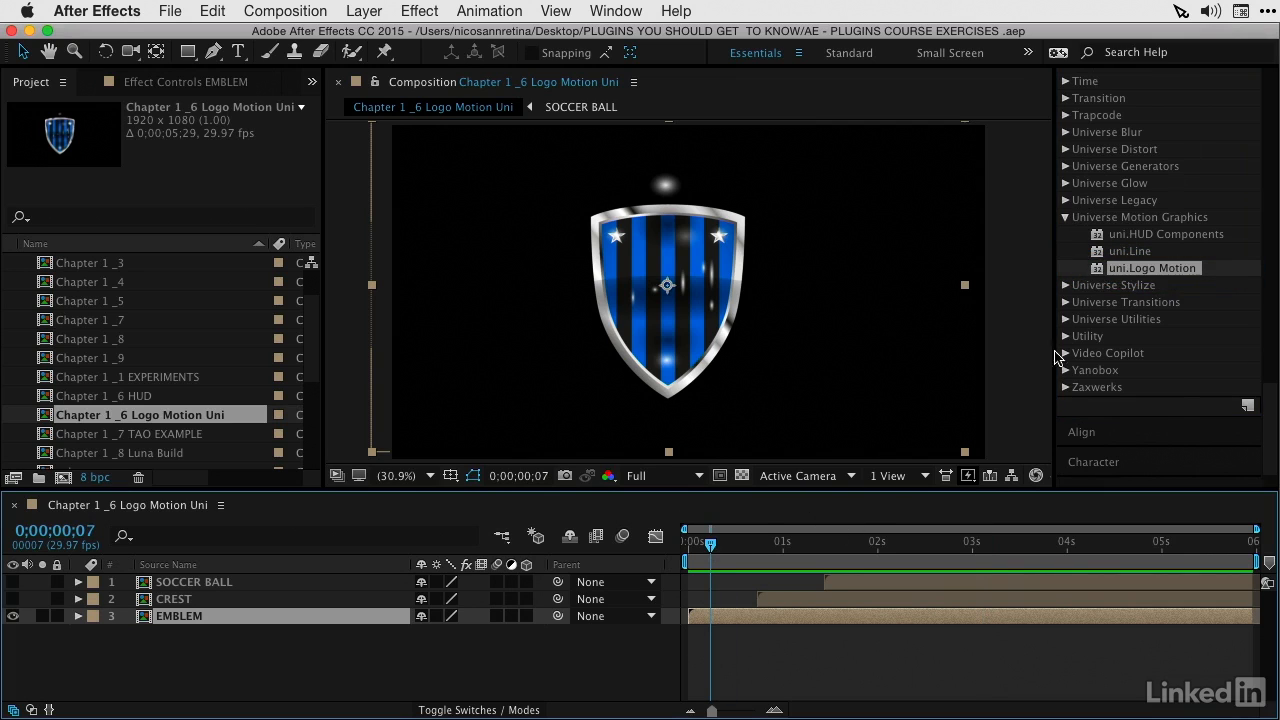
pyautogui.moveTo(1110, 277); pyautogui.dragTo(196, 616)
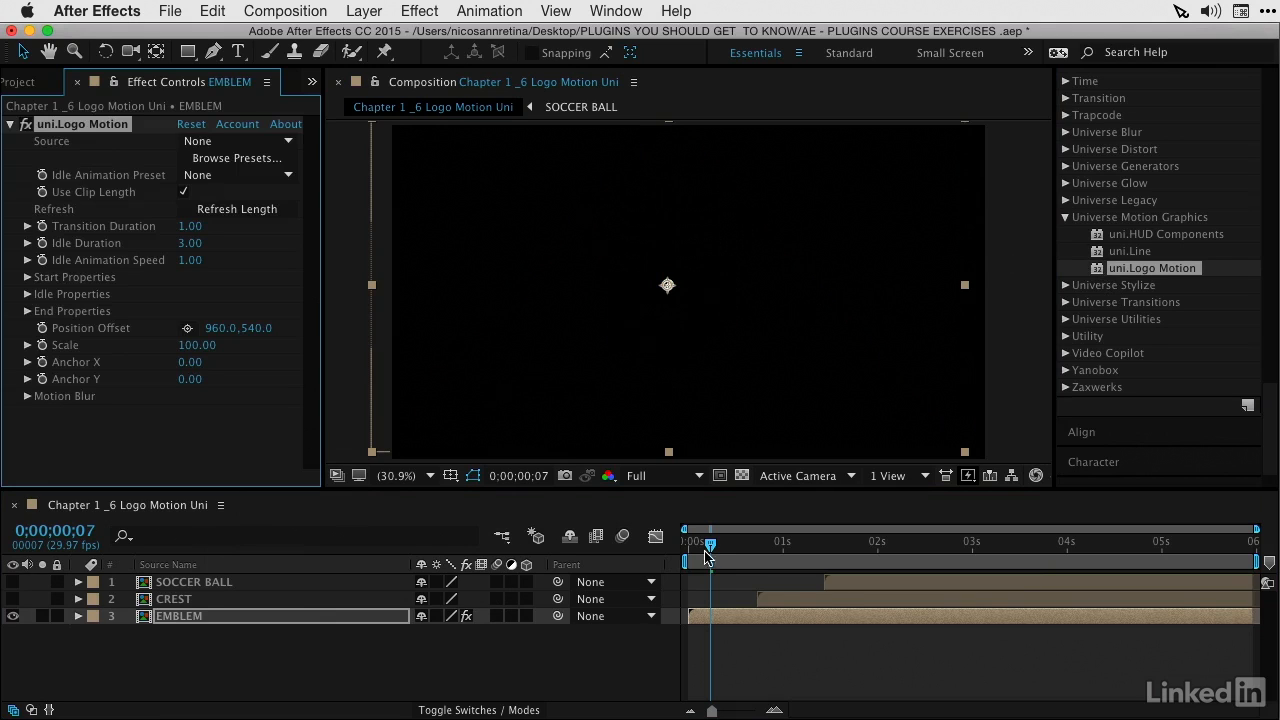
pyautogui.moveTo(711, 545); pyautogui.dragTo(957, 550)
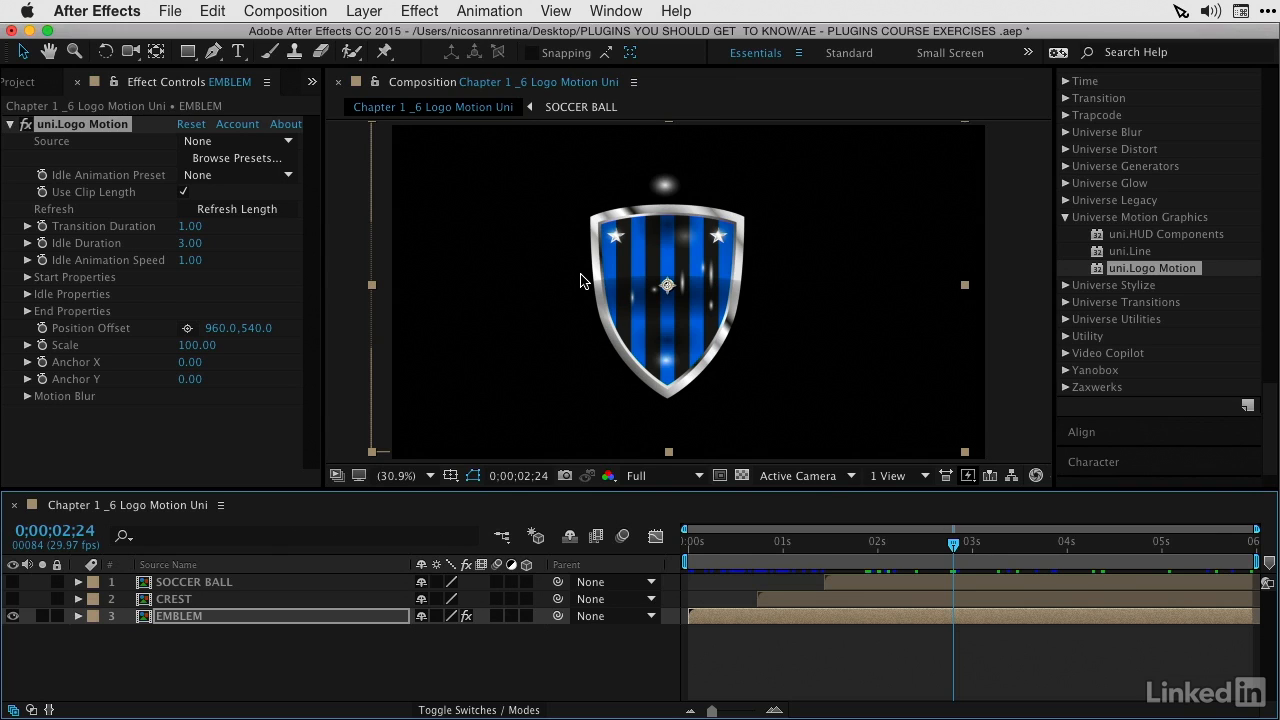
# - Load the Flip Scale animation preset in the EMBLEM layer's uni.Logo Motion effect and preview it from the start
pyautogui.click(204, 160)
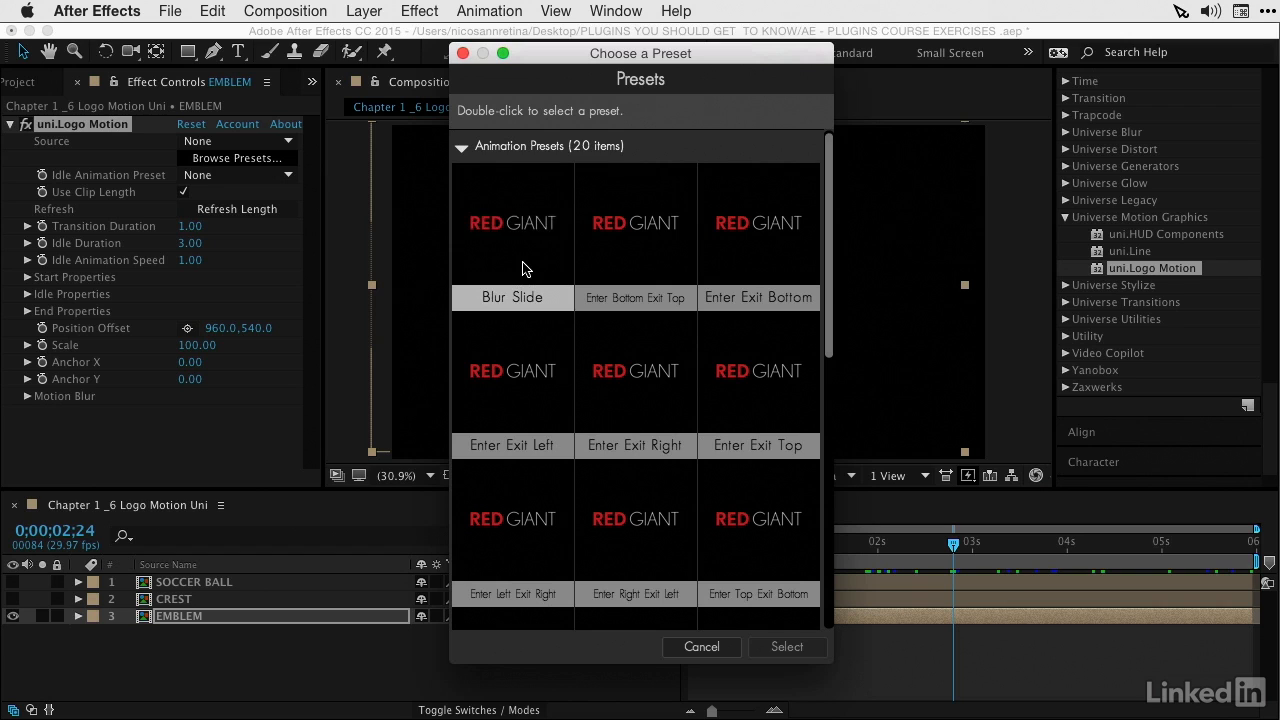
pyautogui.scroll(-5, 522, 268)
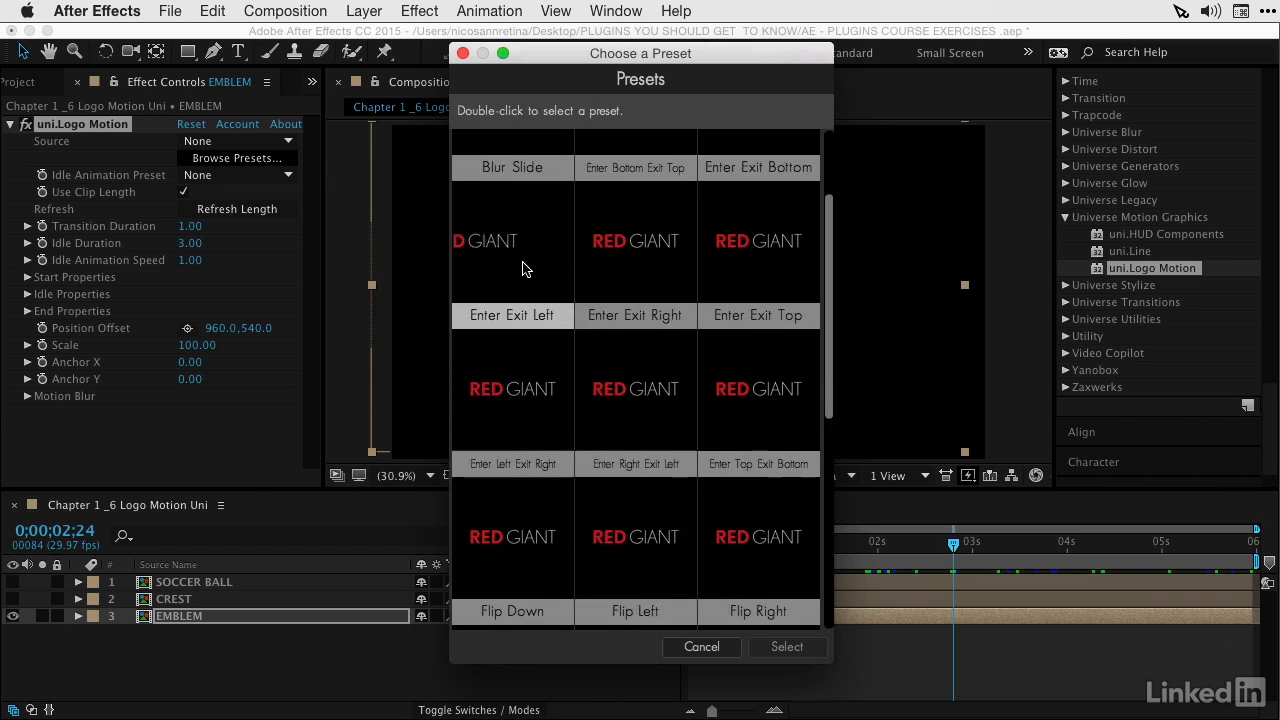
pyautogui.scroll(-5, 522, 268)
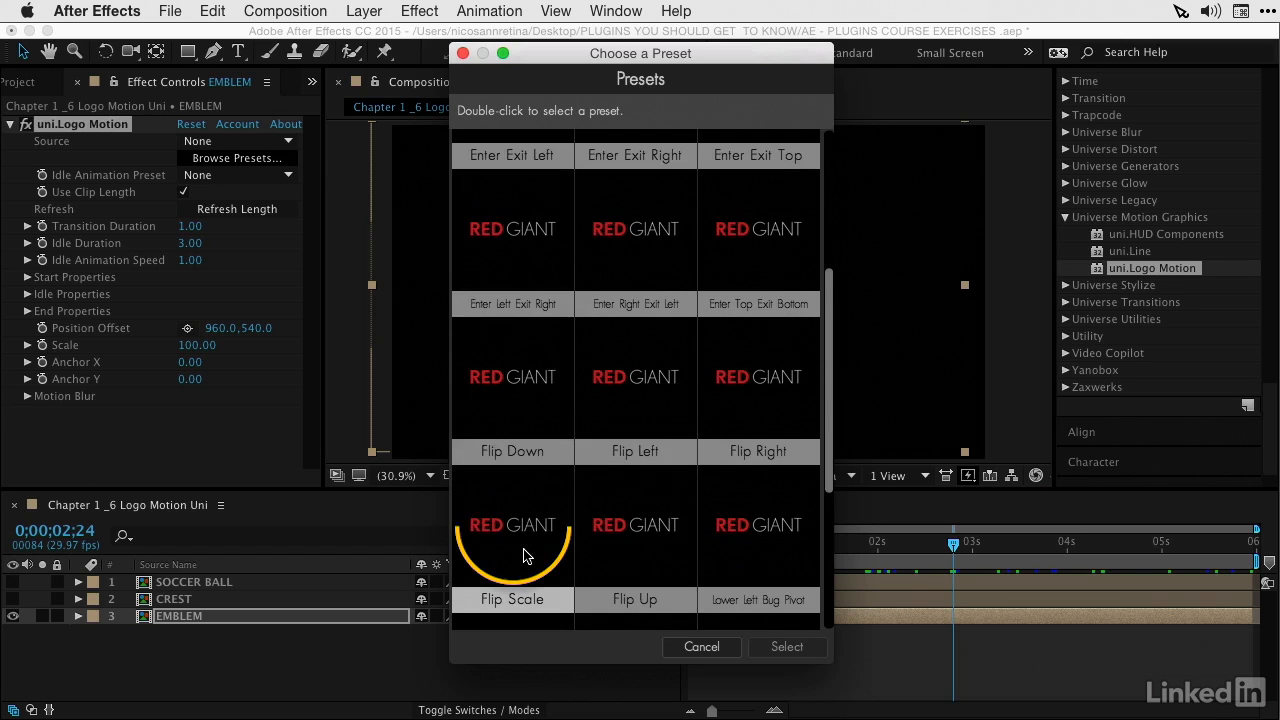
pyautogui.click(523, 556)
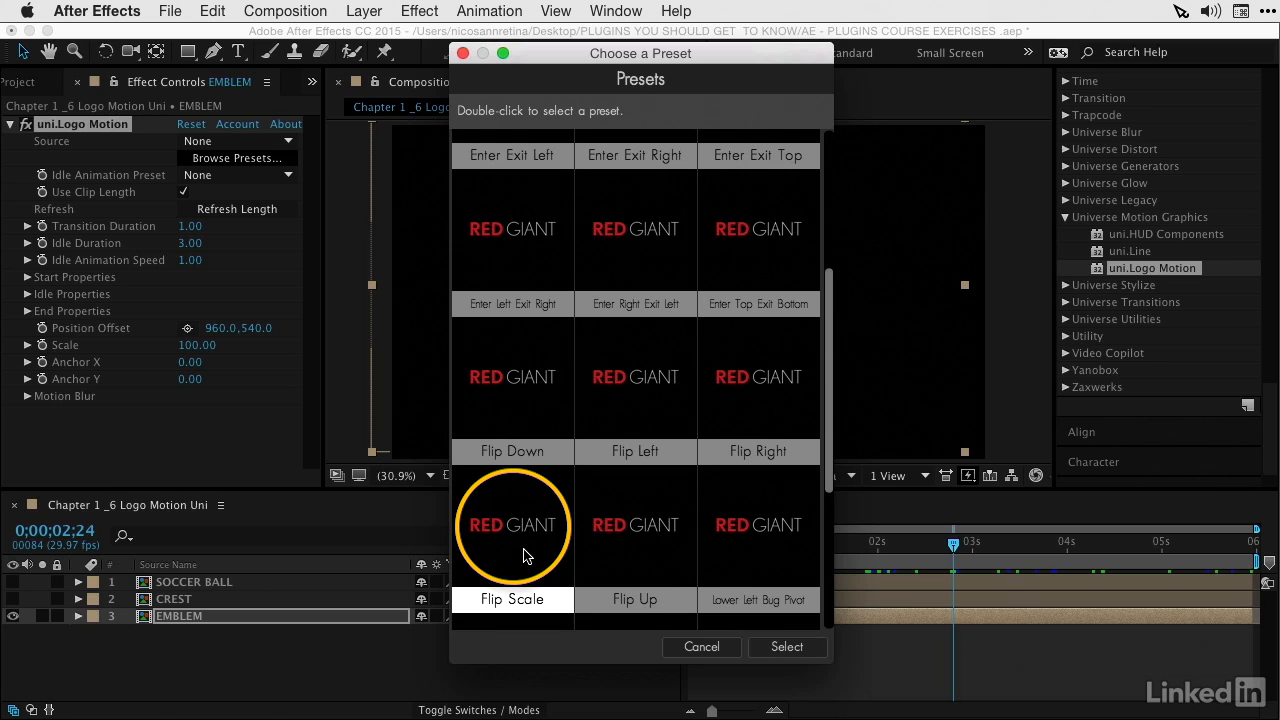
pyautogui.click(783, 646)
pyautogui.moveTo(851, 534); pyautogui.dragTo(648, 570)
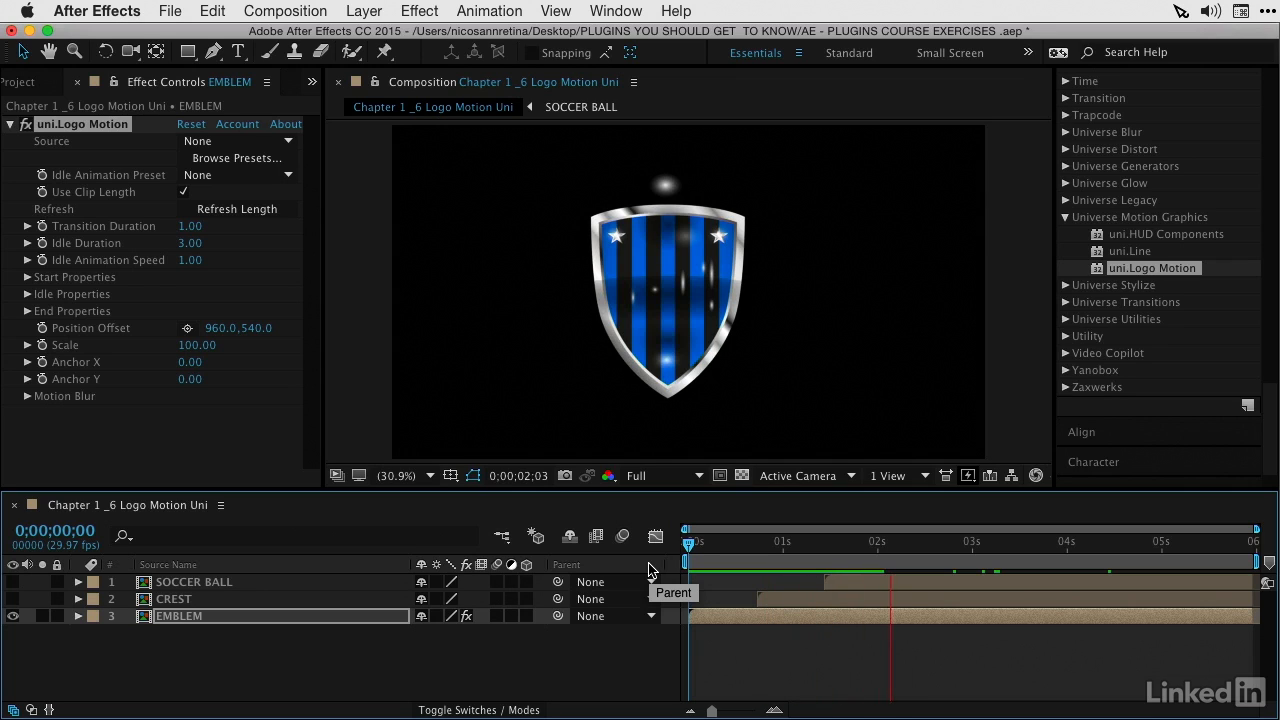
pyautogui.press('space')
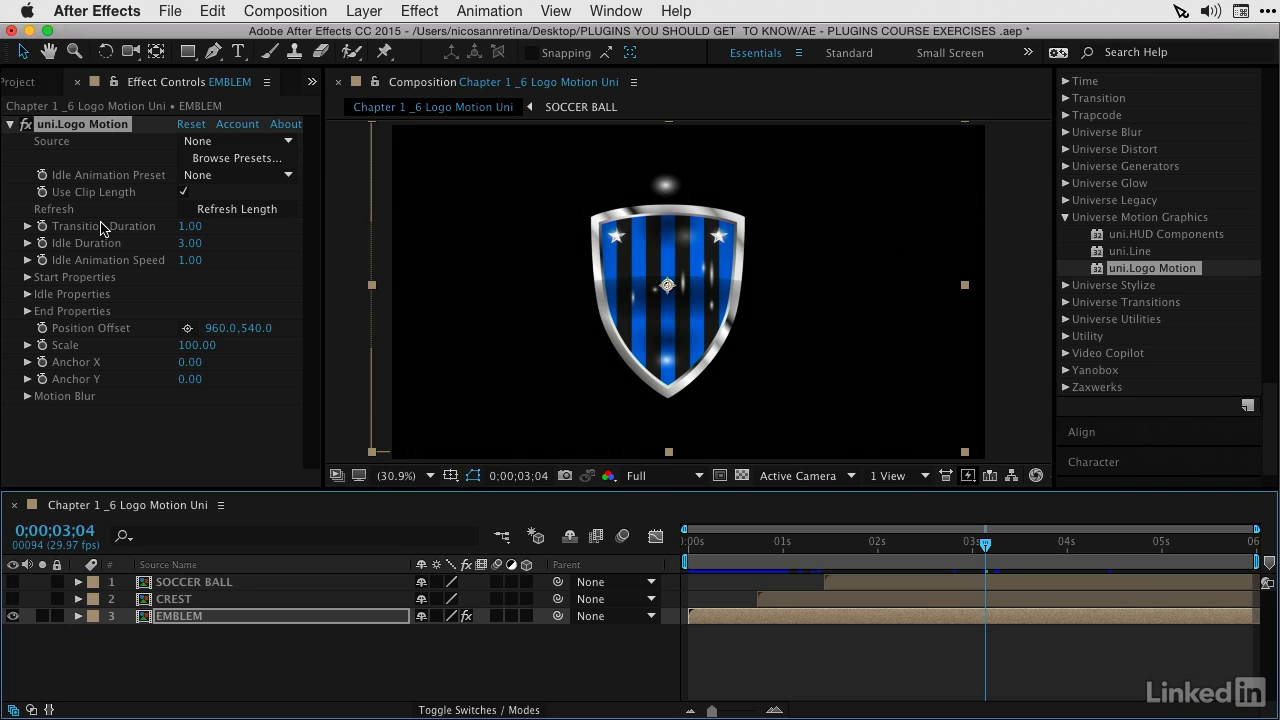
# - Set the Logo Motion Transition Duration to 2 on the EMBLEM layer and check the opening animation
pyautogui.click(197, 228)
pyautogui.write('2')
pyautogui.press('Return')
pyautogui.moveTo(721, 541); pyautogui.dragTo(686, 543)
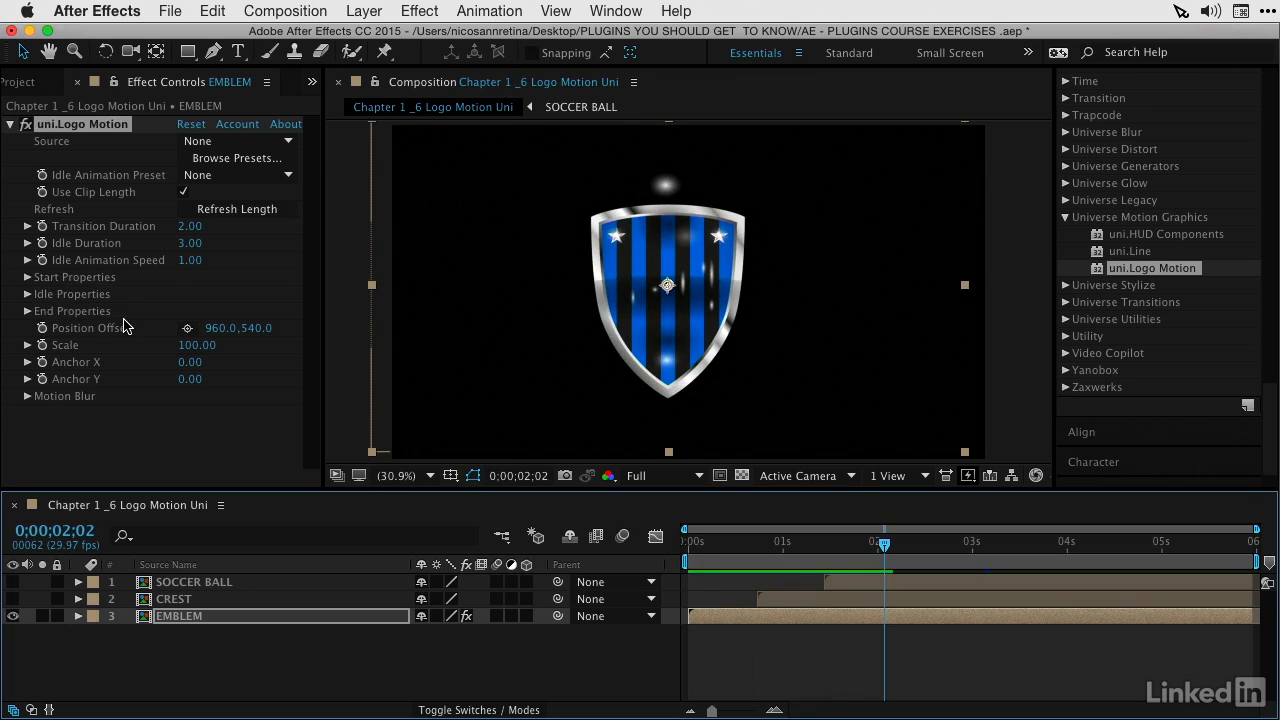
# - In the Logo Motion End Properties, set Scale End to 100 and Rotate X End to 0, checking the composition's ending
pyautogui.click(28, 311)
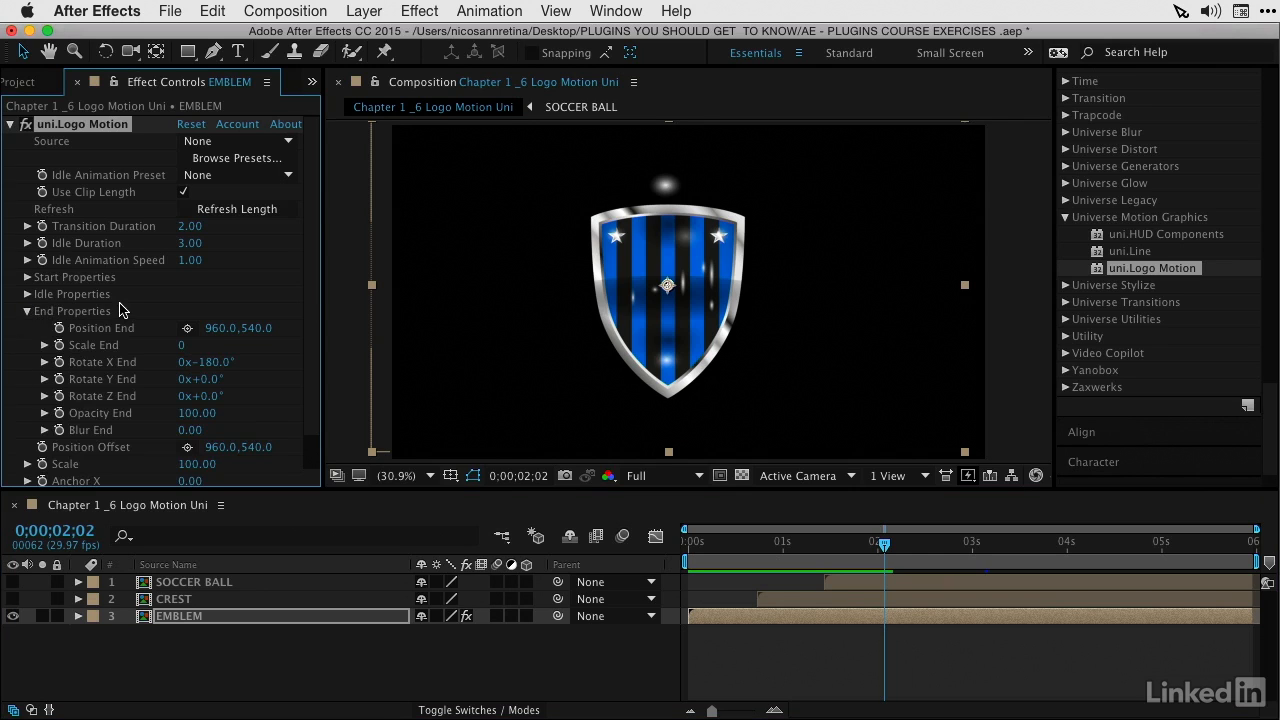
pyautogui.moveTo(1118, 546); pyautogui.dragTo(1165, 546)
pyautogui.click(181, 345)
pyautogui.write('100')
pyautogui.press('Return')
pyautogui.click(215, 362)
pyautogui.write('0')
pyautogui.press('Return')
pyautogui.moveTo(1169, 545); pyautogui.dragTo(1203, 520)
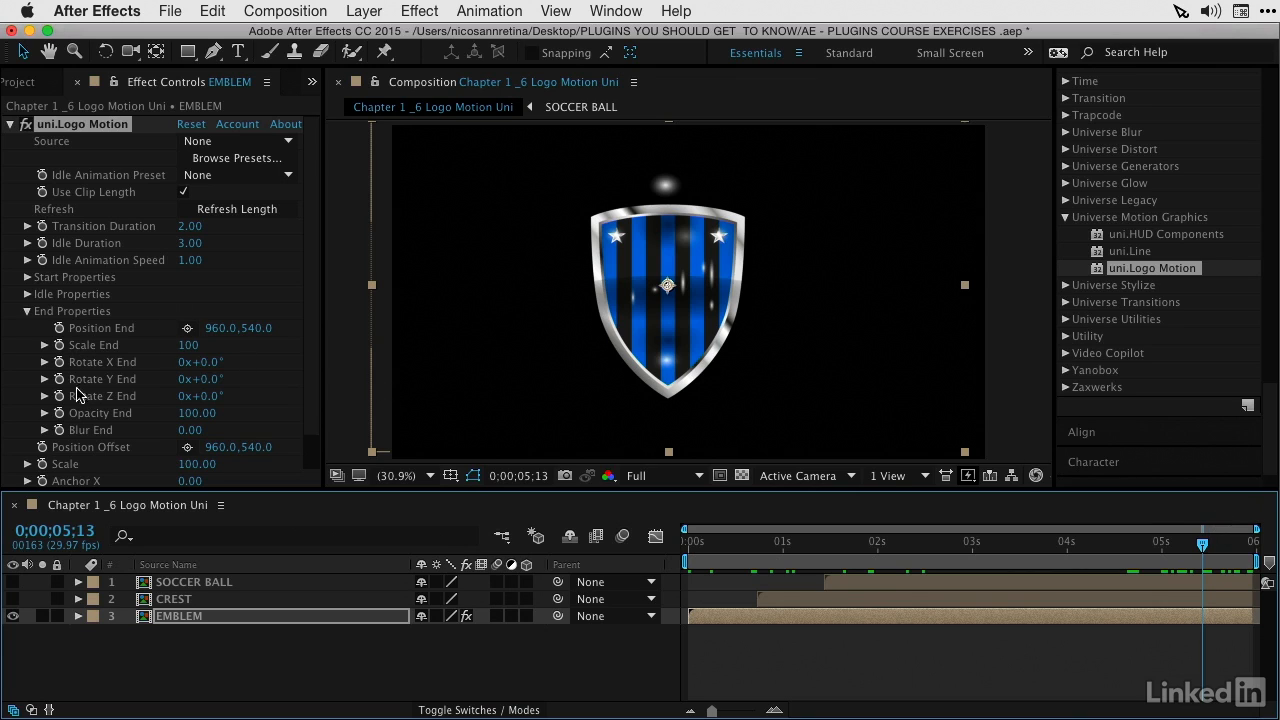
# - Set Opacity End to 0 so the emblem fades out, and preview the end of the composition
pyautogui.click(195, 414)
pyautogui.write('0')
pyautogui.press('Return')
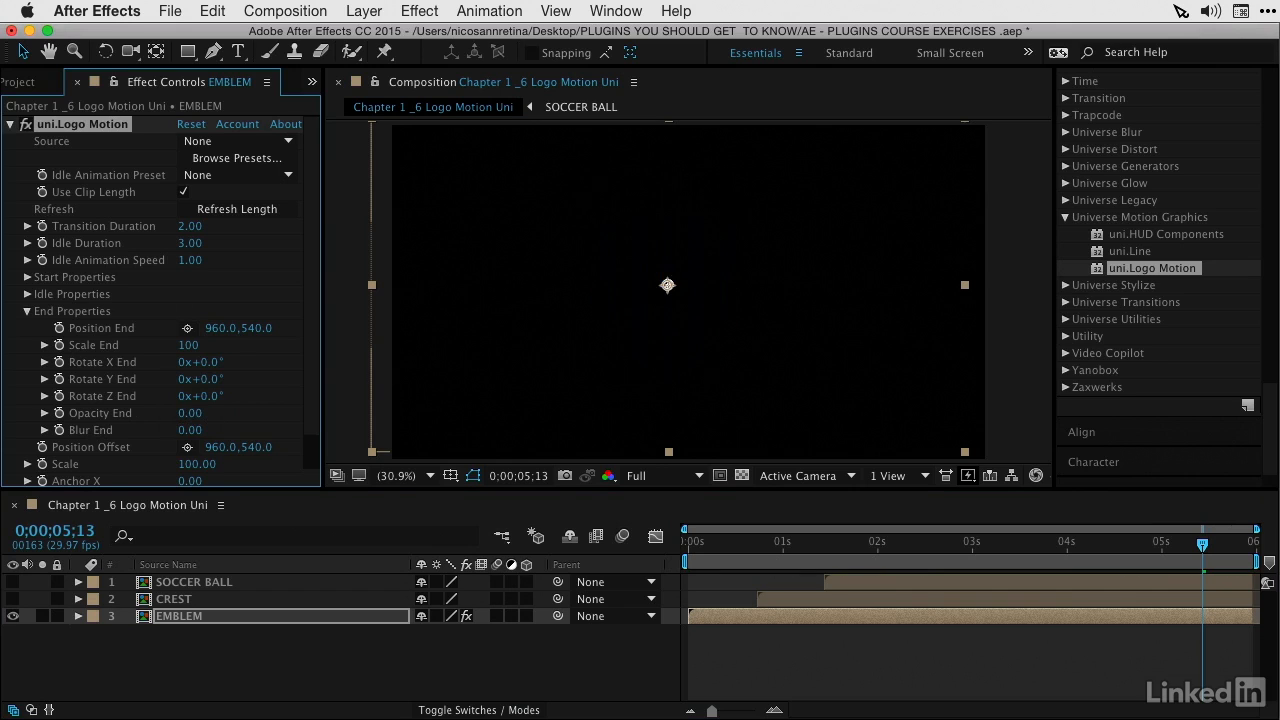
pyautogui.moveTo(1160, 540); pyautogui.dragTo(1125, 568)
pyautogui.press('space')
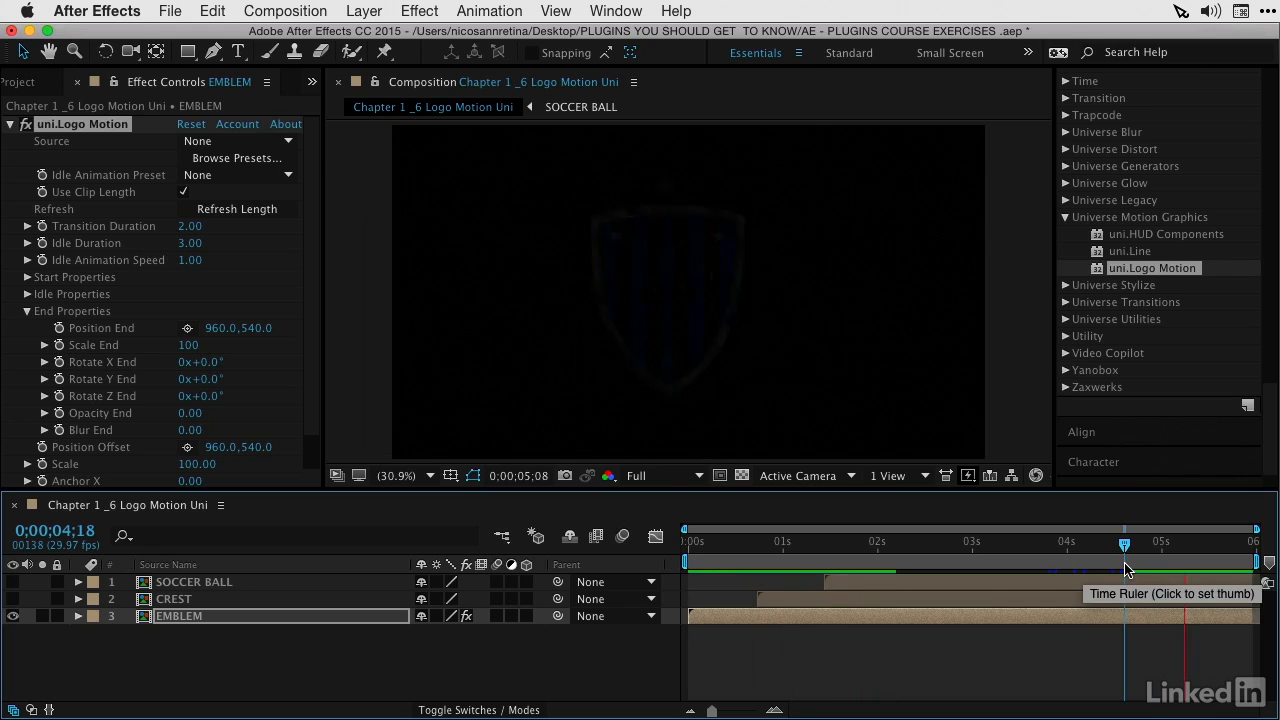
pyautogui.click(985, 548)
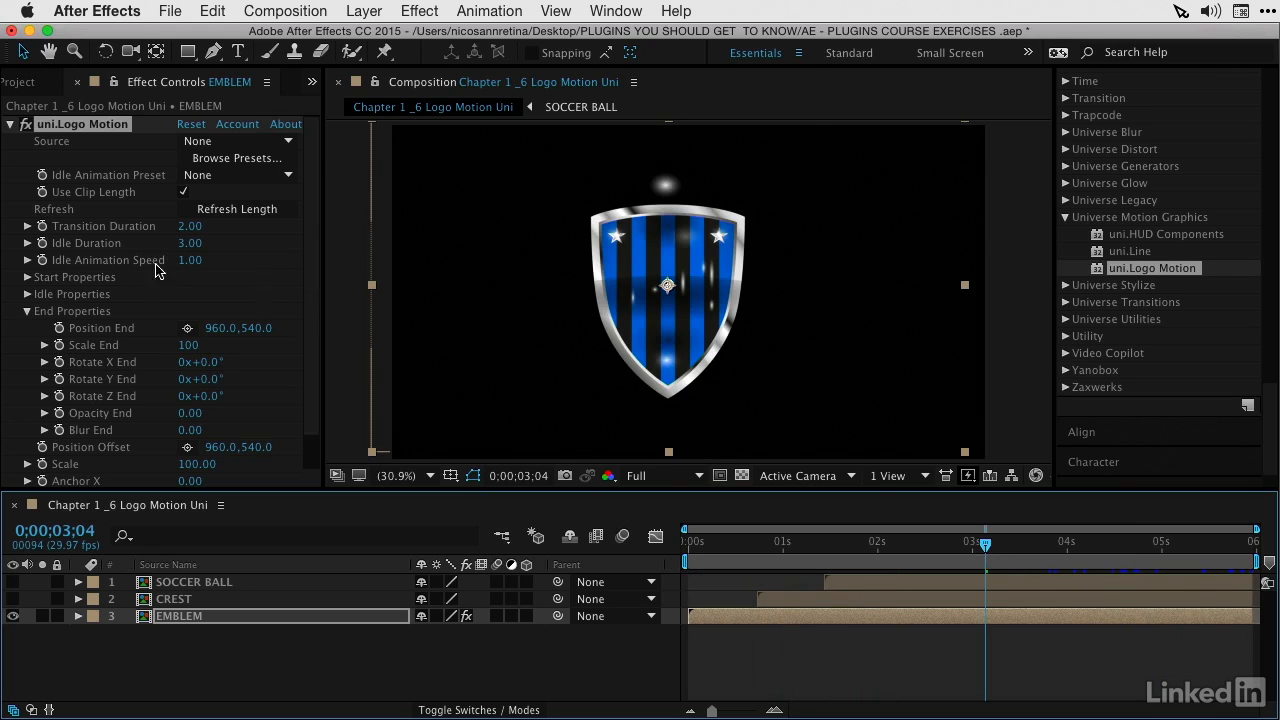
# - In the EMBLEM layer's Idle Animation settings, set Spring Amplitude to 46 and Spring Frequency to 1.75, and preview the bounce
pyautogui.click(28, 311)
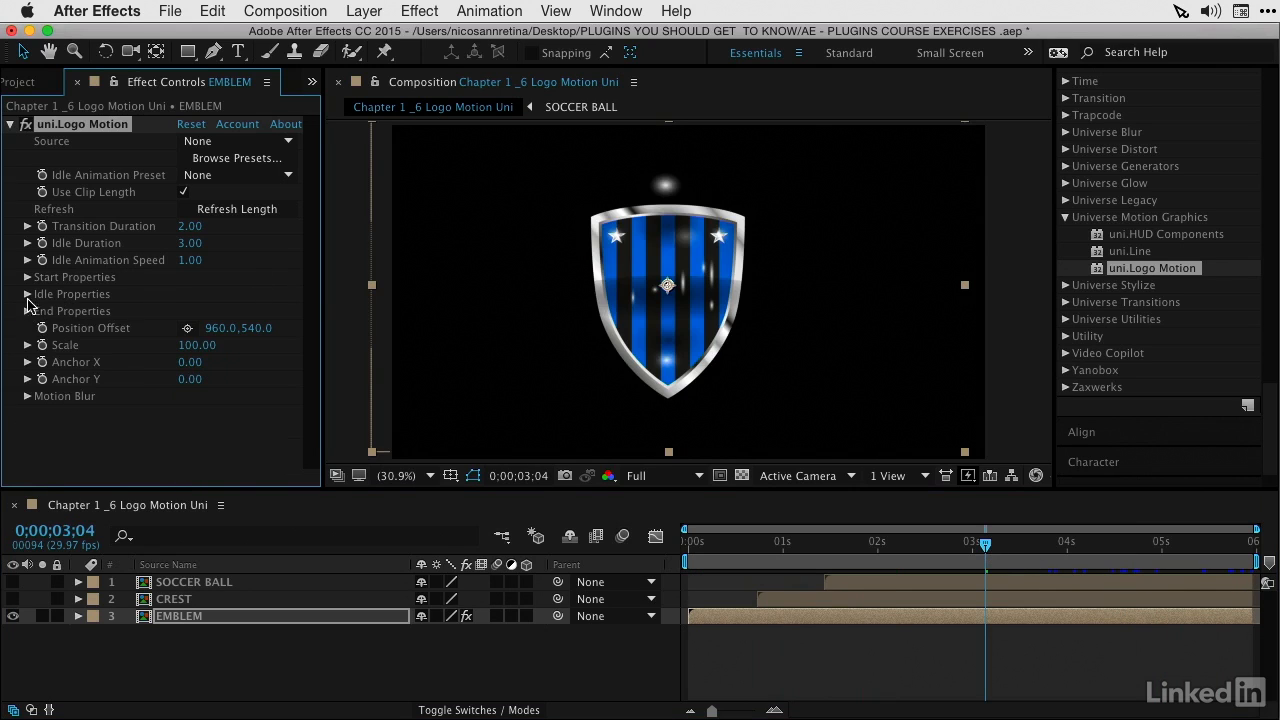
pyautogui.click(28, 295)
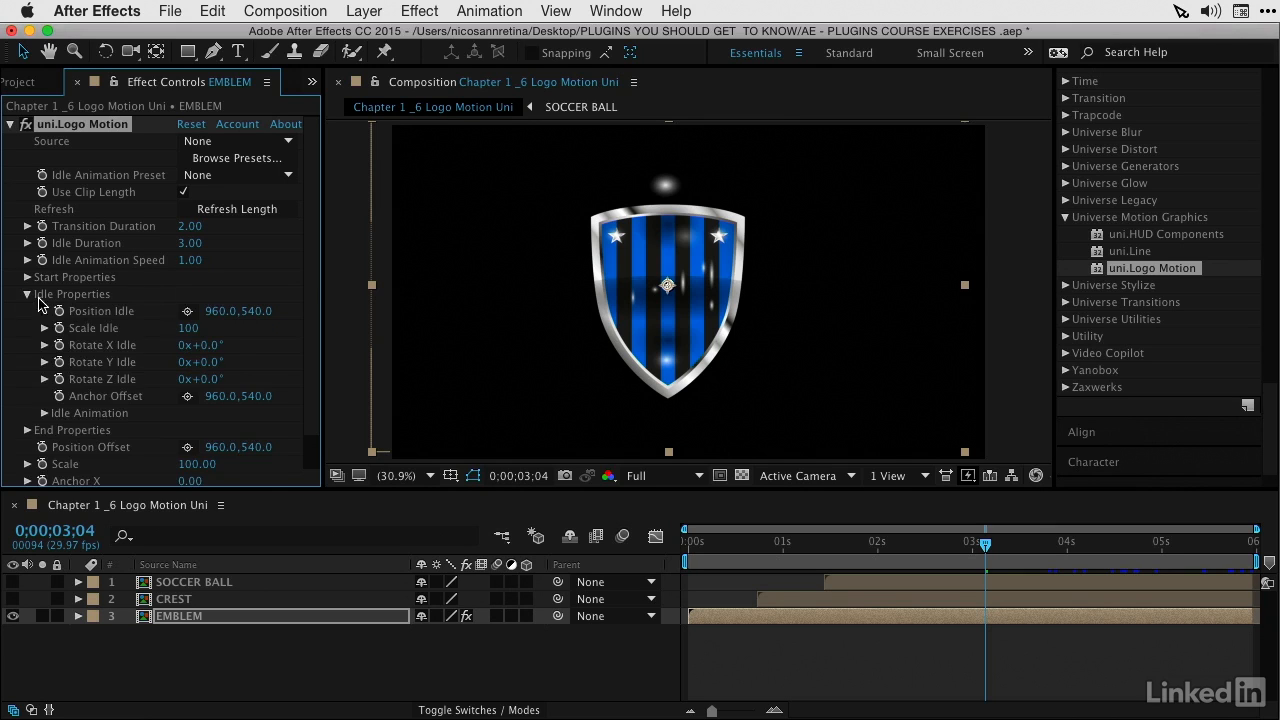
pyautogui.click(44, 413)
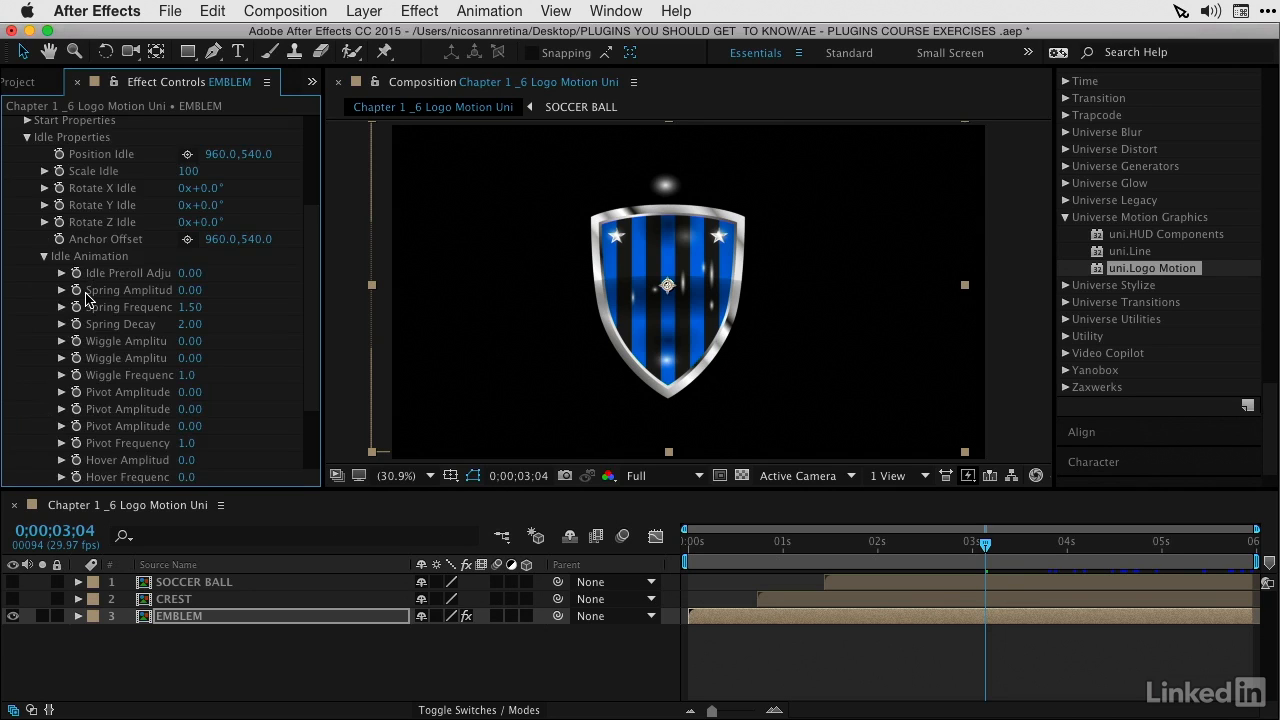
pyautogui.moveTo(188, 290); pyautogui.dragTo(214, 314)
pyautogui.click(840, 546)
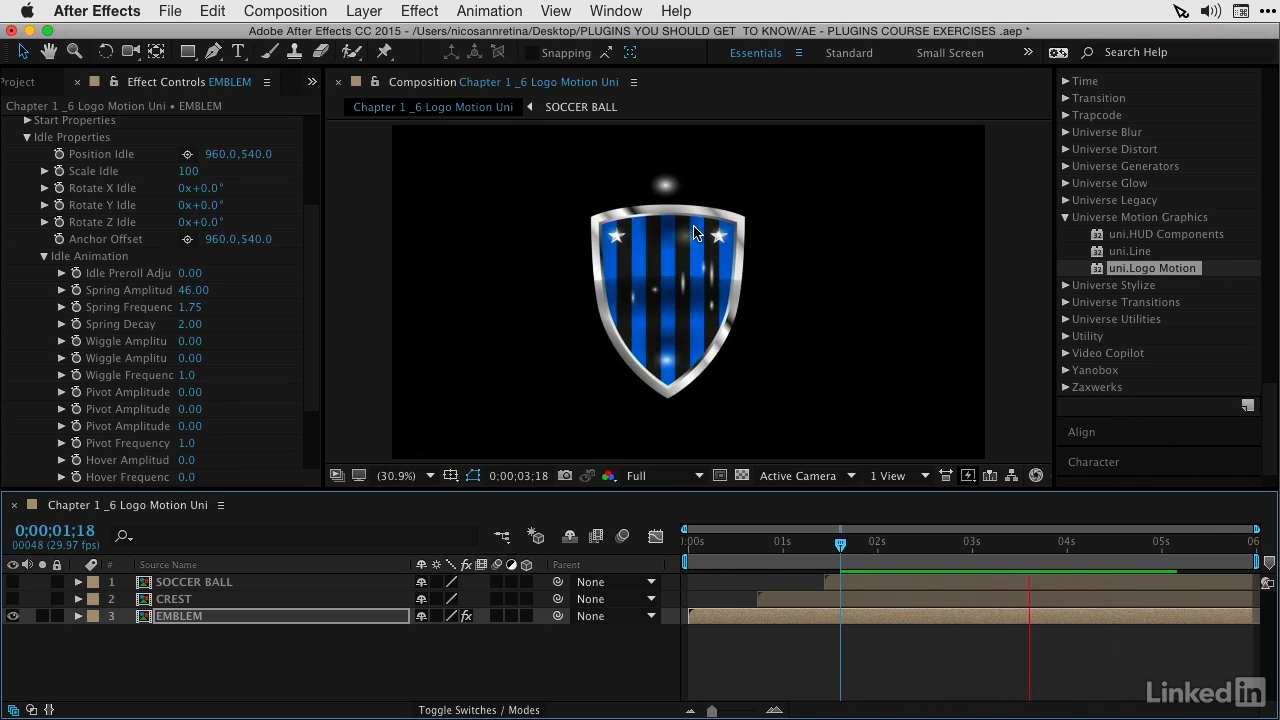
pyautogui.press('space')
pyautogui.click(45, 256)
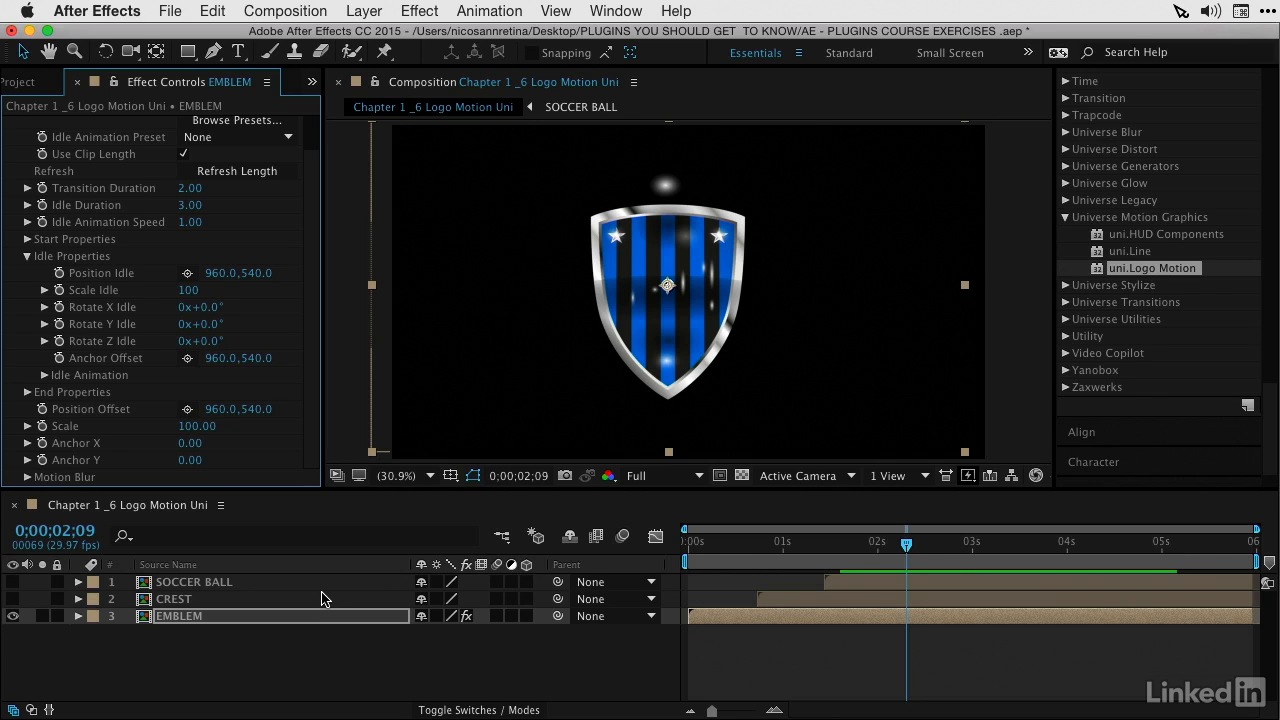
# - Make the CREST and SOCCER BALL layers visible and copy the EMBLEM layer's uni.Logo Motion effect onto both
pyautogui.click(12, 598)
pyautogui.click(12, 581)
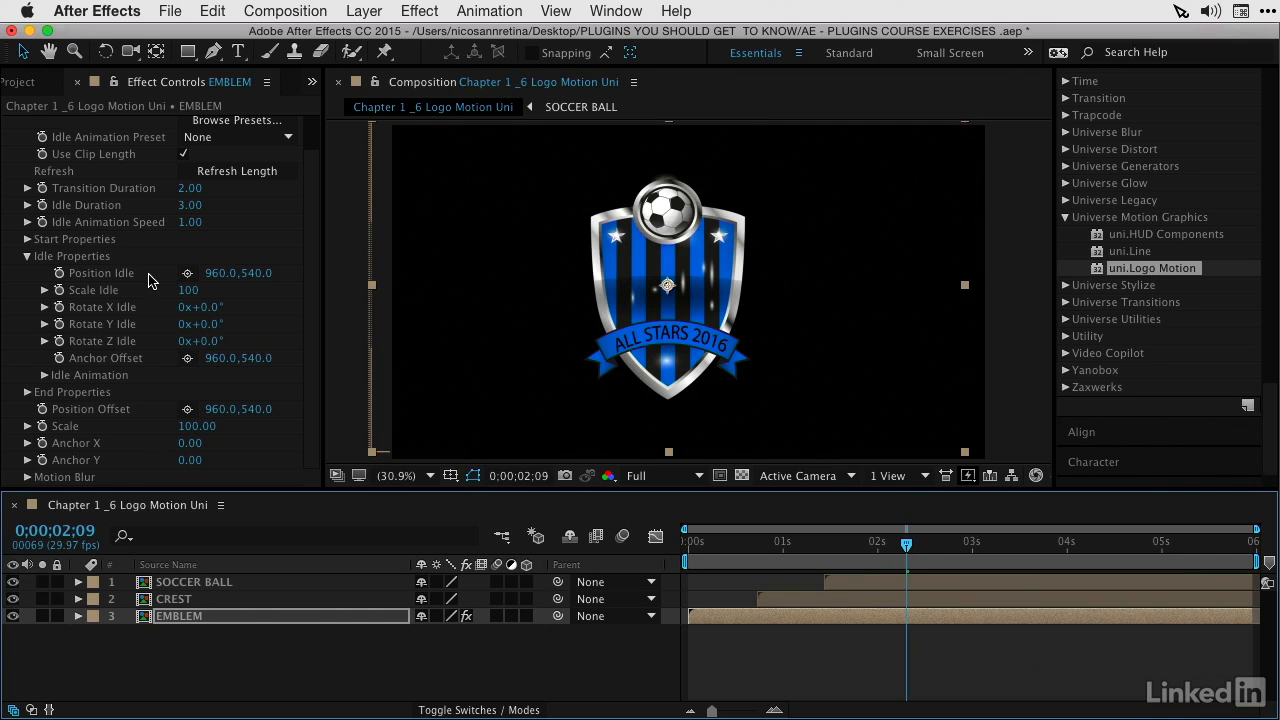
pyautogui.scroll(2, 148, 280)
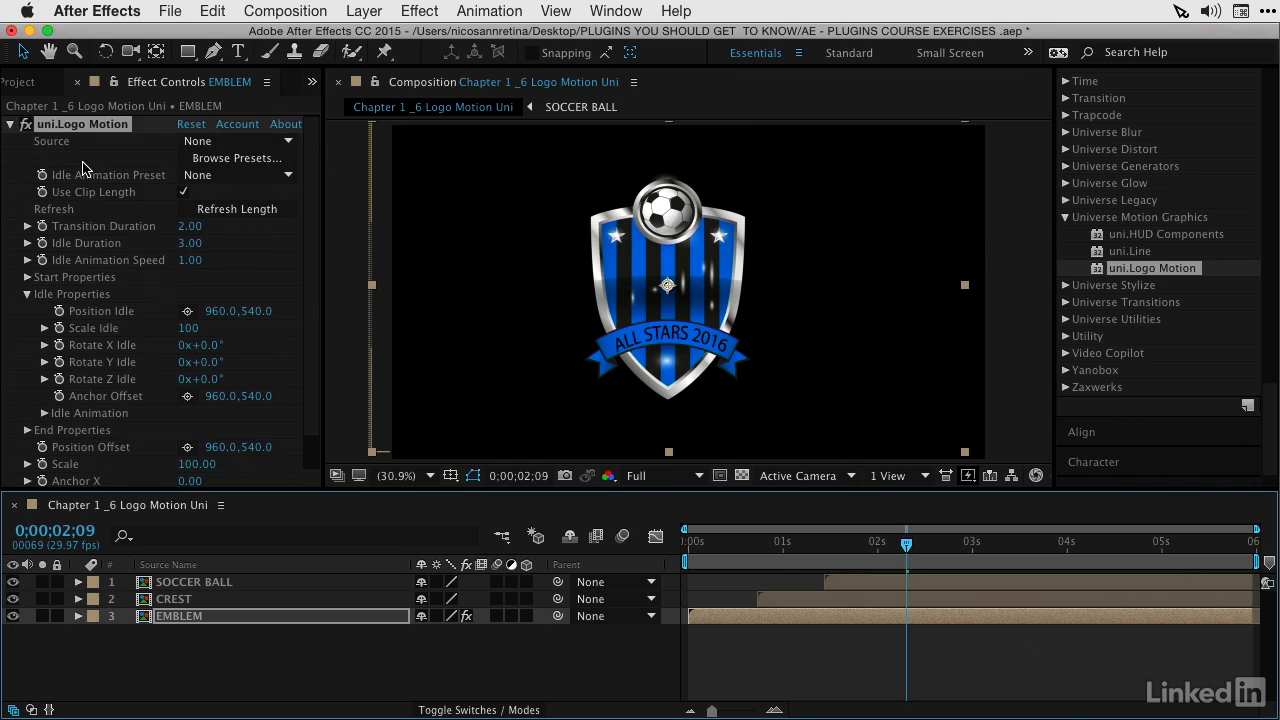
pyautogui.scroll(-2, 90, 180)
pyautogui.scroll(2, 148, 280)
pyautogui.click(72, 128)
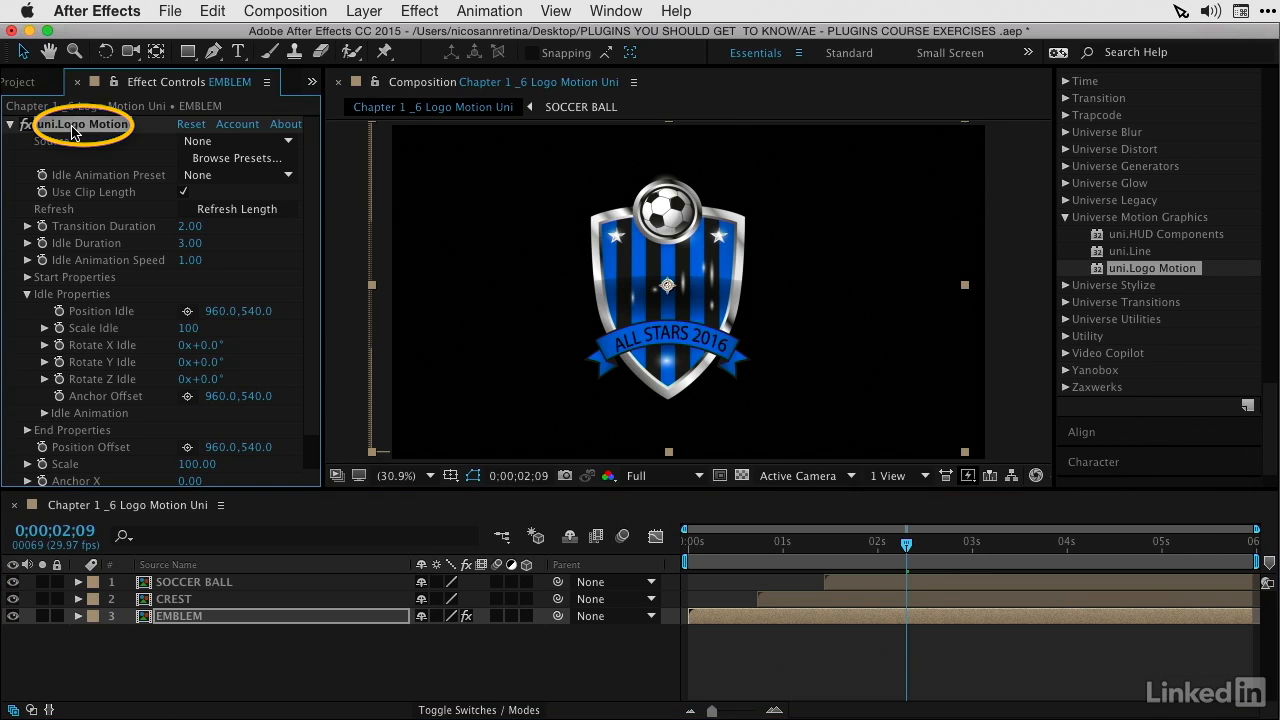
pyautogui.click(193, 582)
pyautogui.keyDown('shift'); pyautogui.click(195, 603); pyautogui.keyUp('shift')
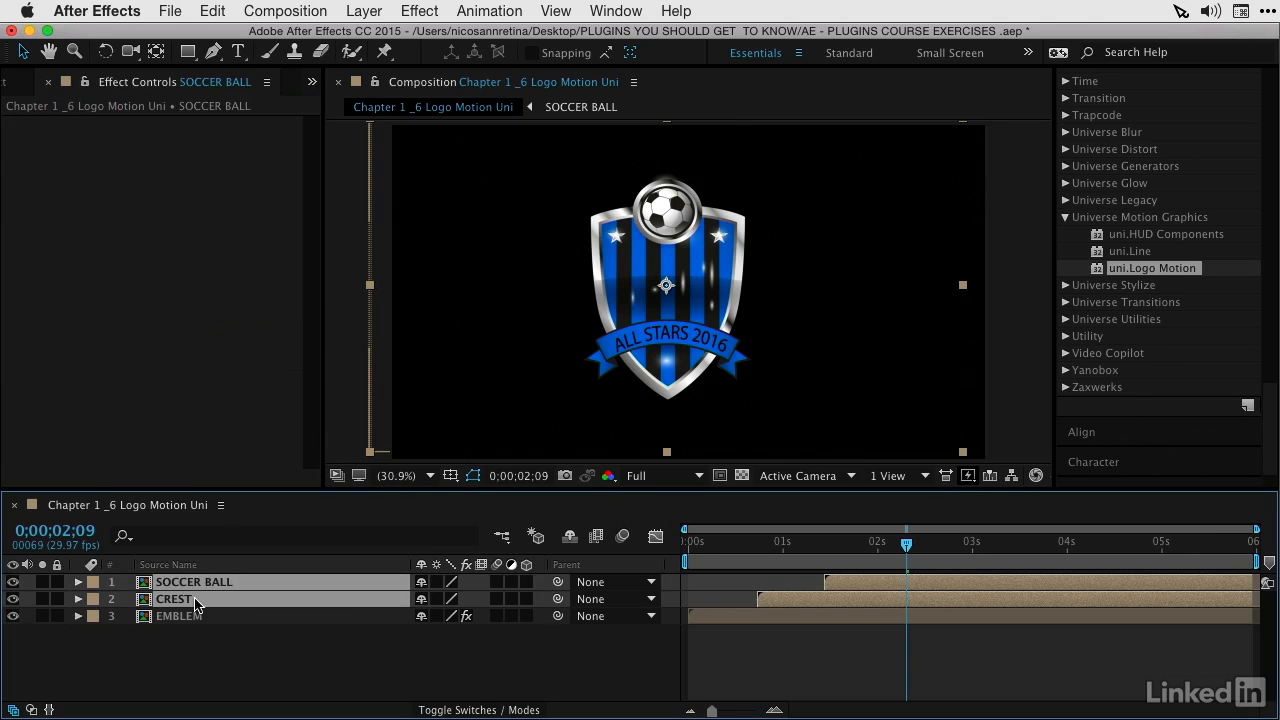
pyautogui.press('super+v')
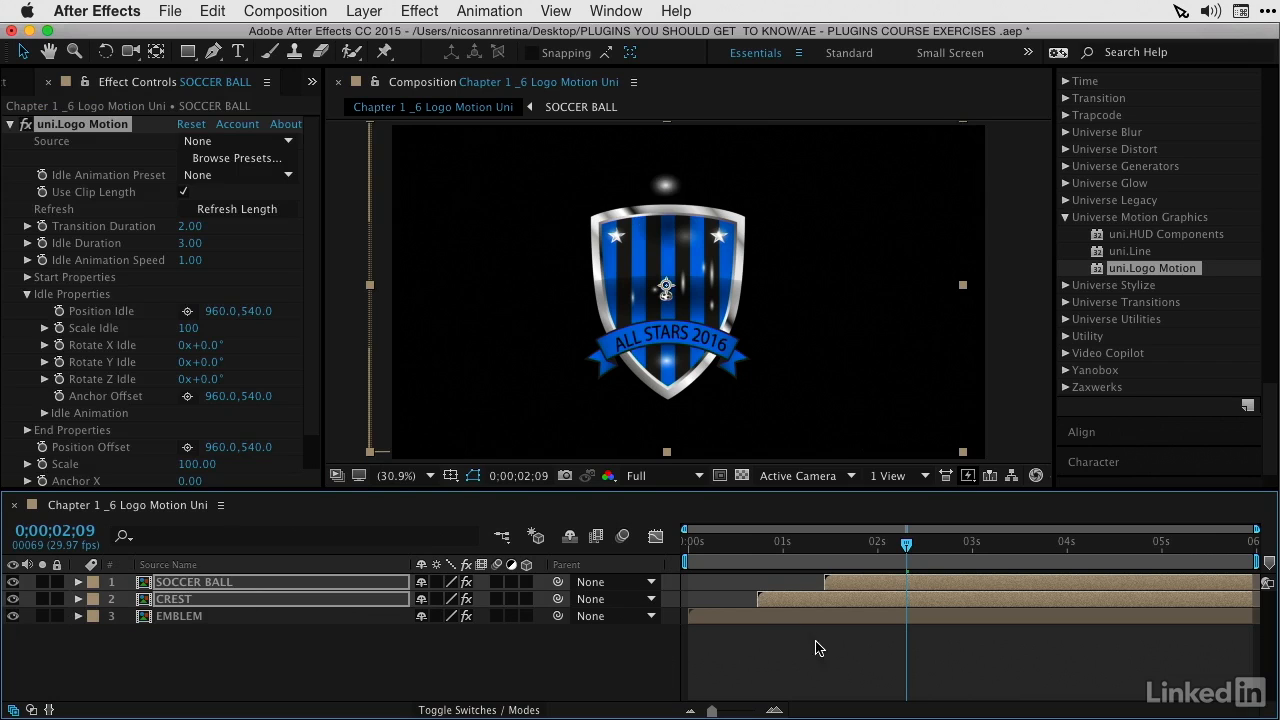
# - Preview the combined logo animation from the start and park the playhead at 0;00;02;20
pyautogui.moveTo(709, 544); pyautogui.dragTo(688, 545)
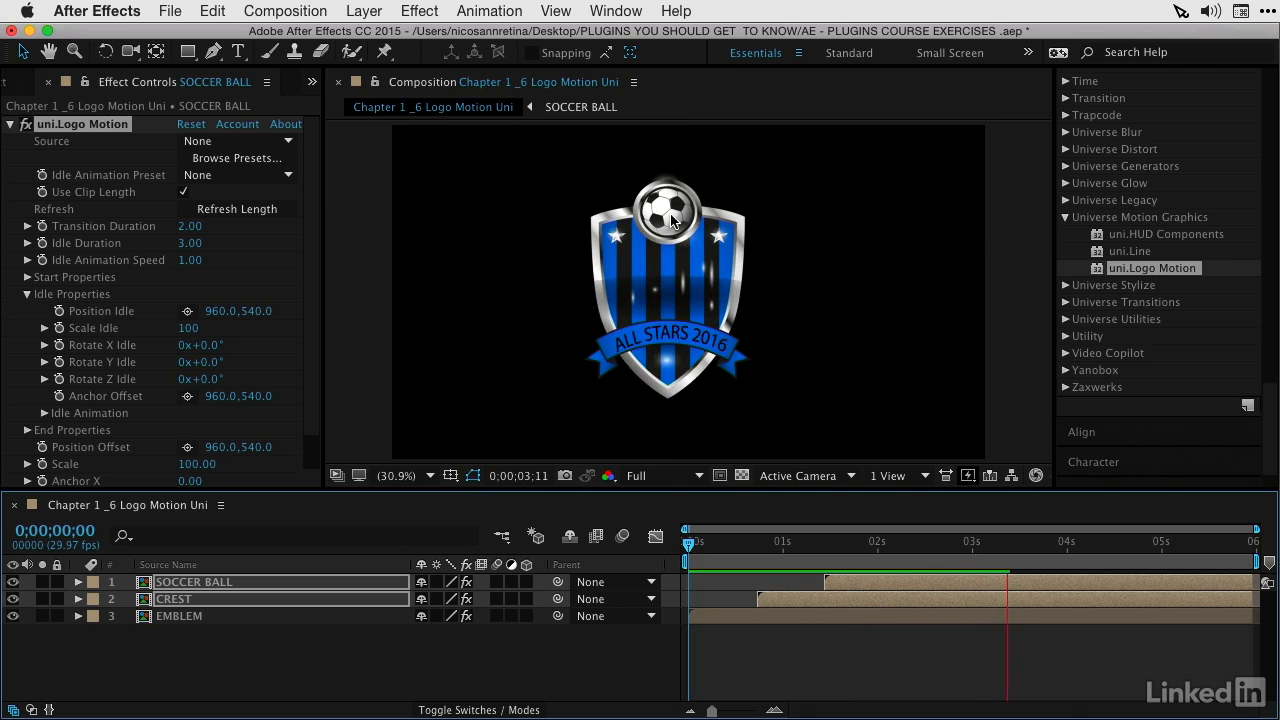
pyautogui.press('space')
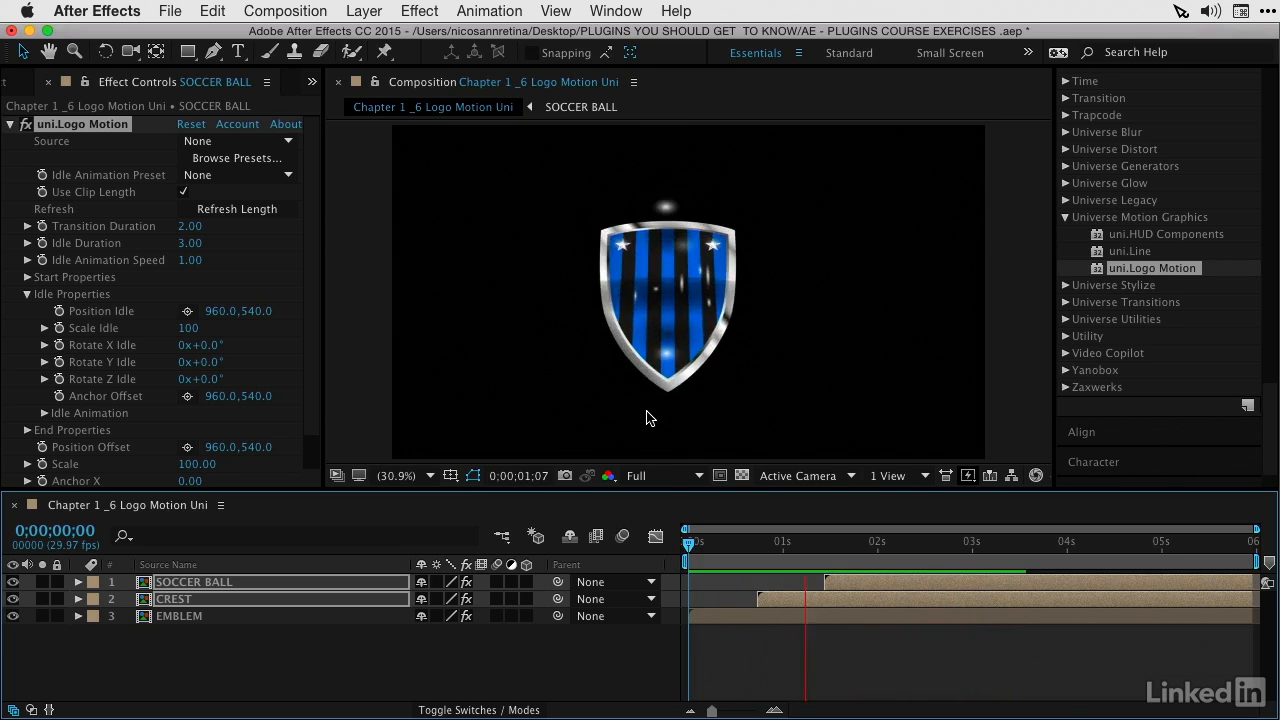
pyautogui.moveTo(910, 541); pyautogui.dragTo(943, 541)
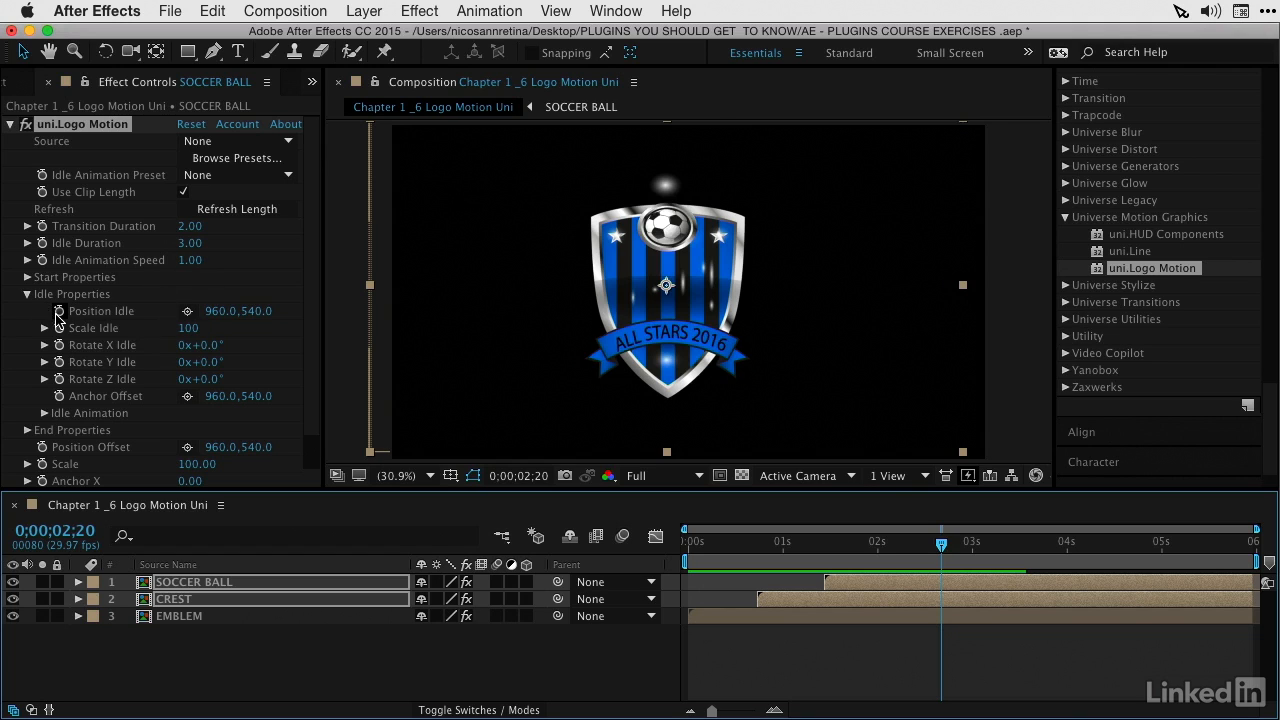
# - Remove the CREST layer's idle bounce by setting its Spring Amplitude and Spring Frequency to 0
pyautogui.click(43, 414)
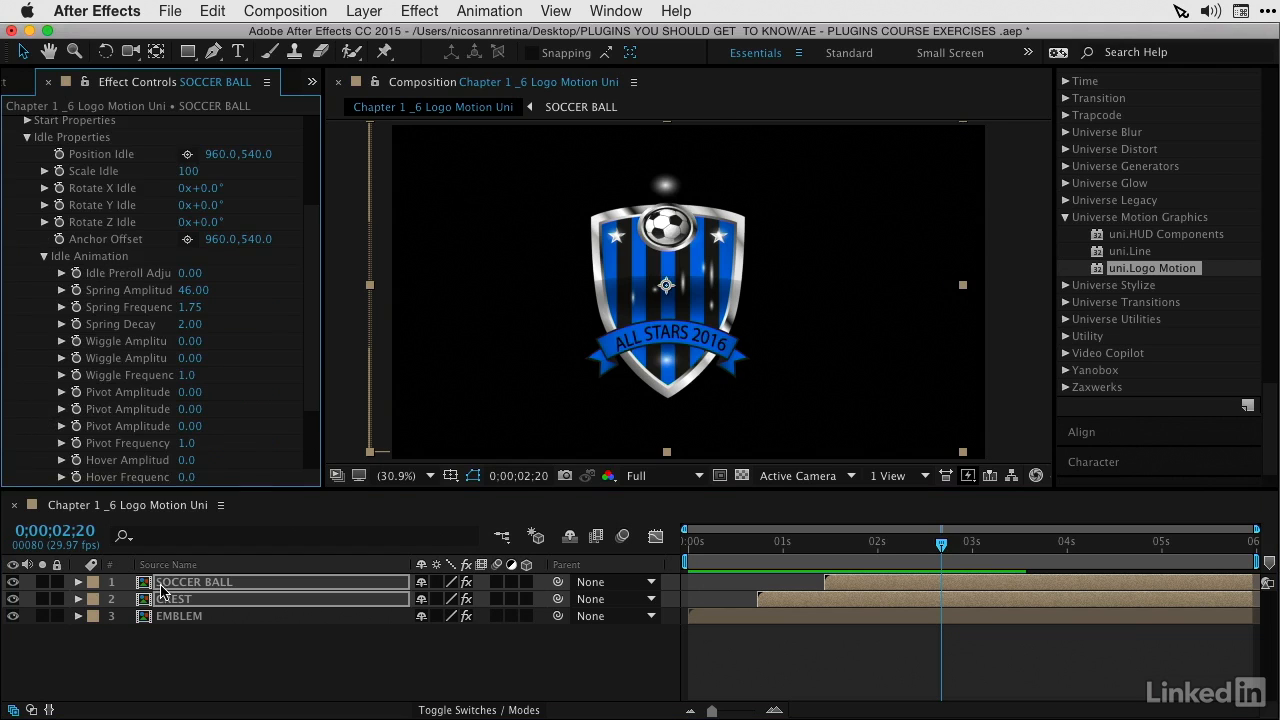
pyautogui.click(165, 645)
pyautogui.click(172, 599)
pyautogui.click(44, 375)
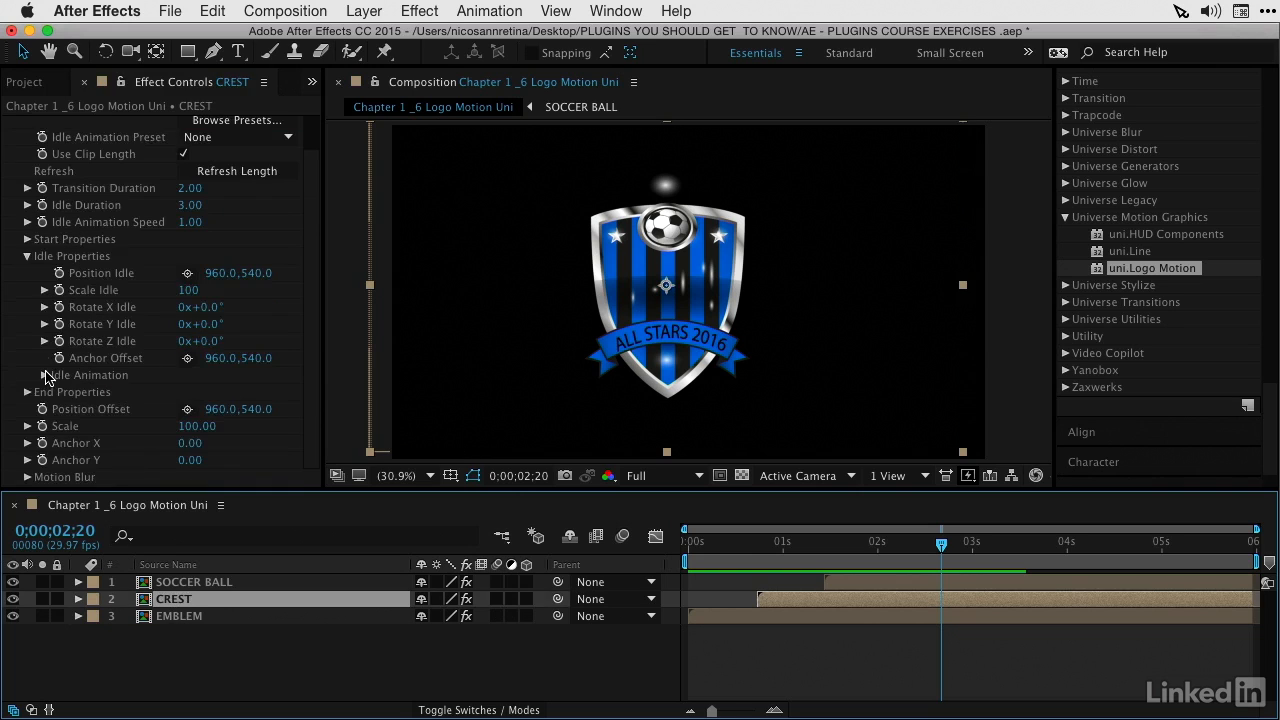
pyautogui.click(44, 375)
pyautogui.click(189, 290)
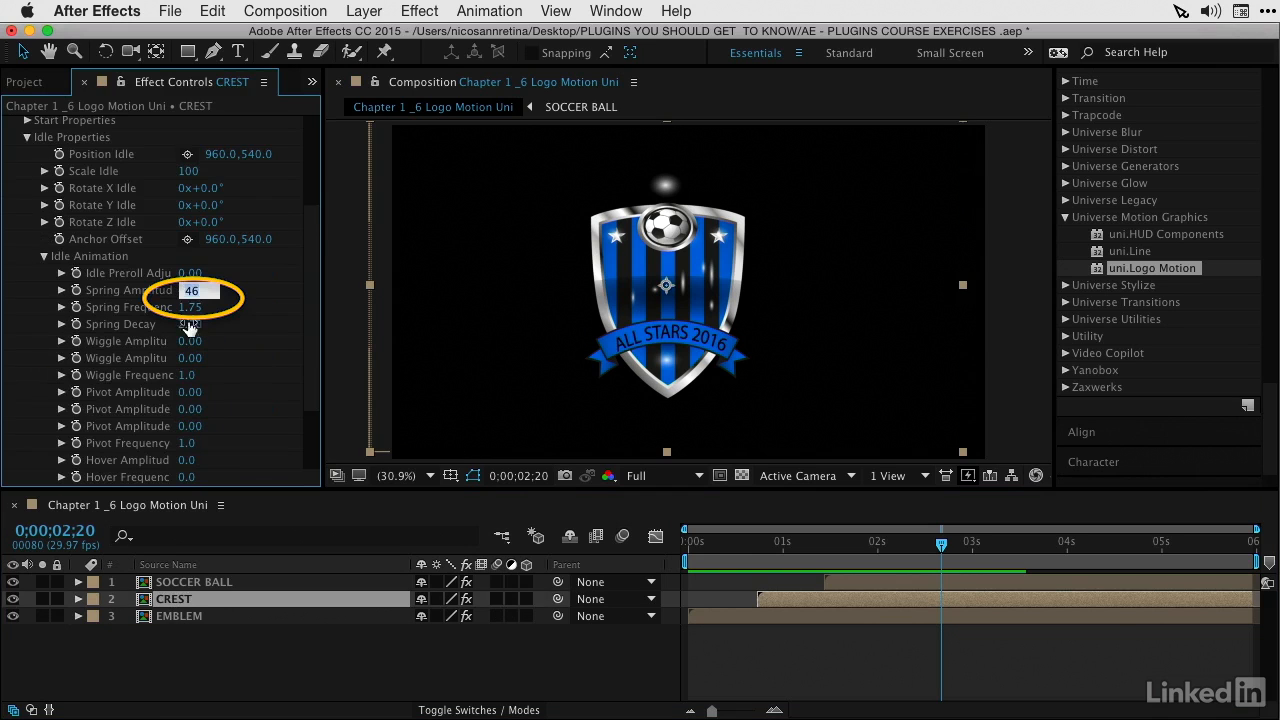
pyautogui.write('0')
pyautogui.press('Tab')
pyautogui.write('0')
pyautogui.press('Return')
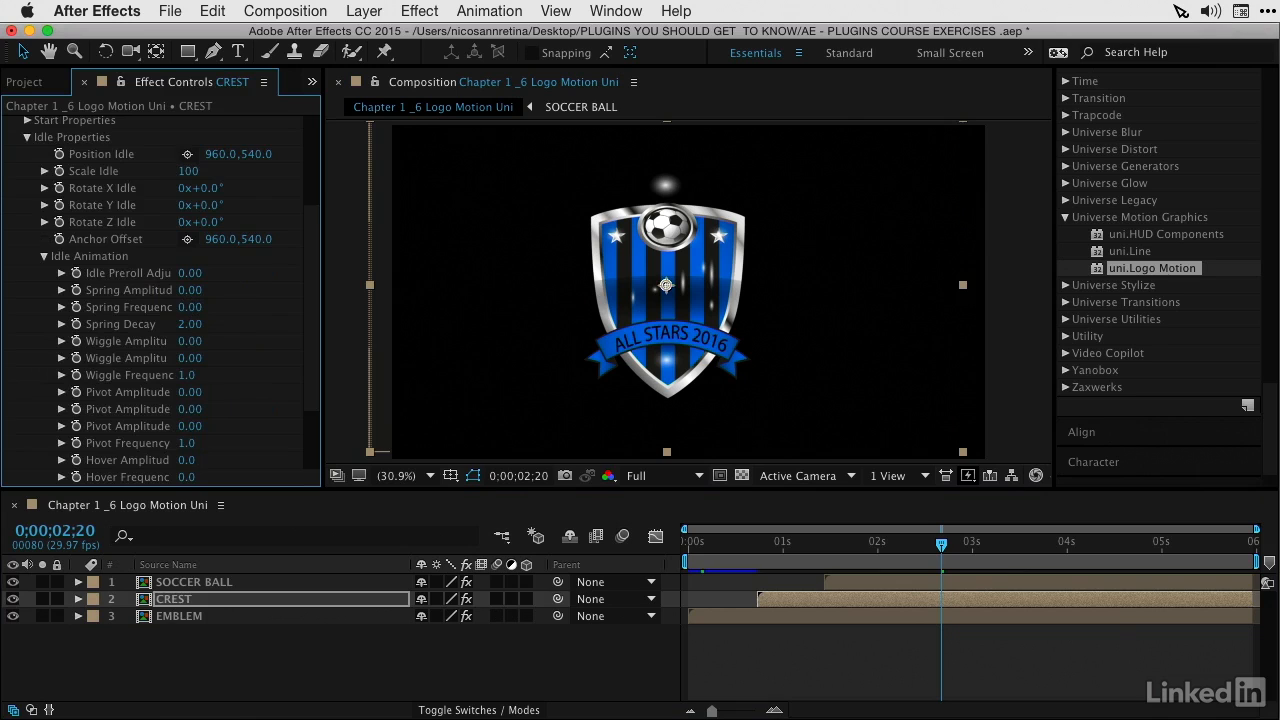
# - Set Spring Amplitude and Spring Frequency to 0 on the SOCCER BALL layer, scrub through the animation and park the playhead at 0;00;03;00
pyautogui.click(214, 588)
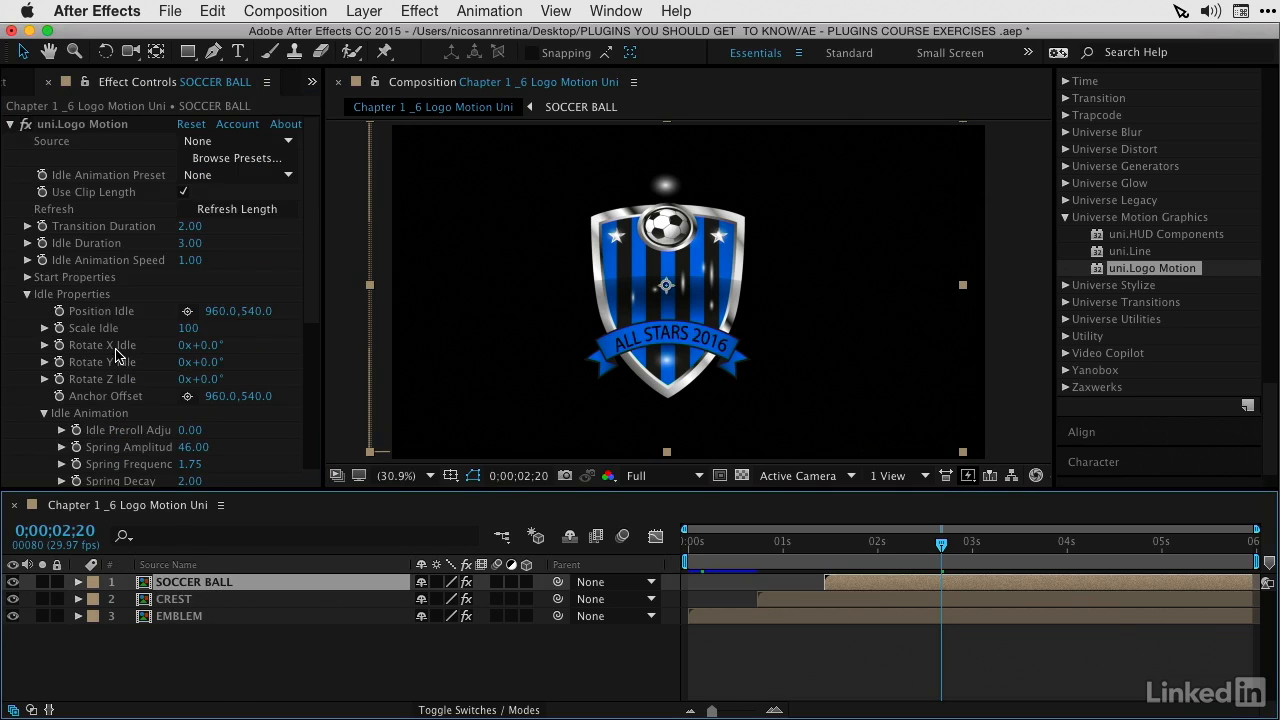
pyautogui.scroll(-1, 121, 364)
pyautogui.scroll(-1, 140, 382)
pyautogui.click(189, 372)
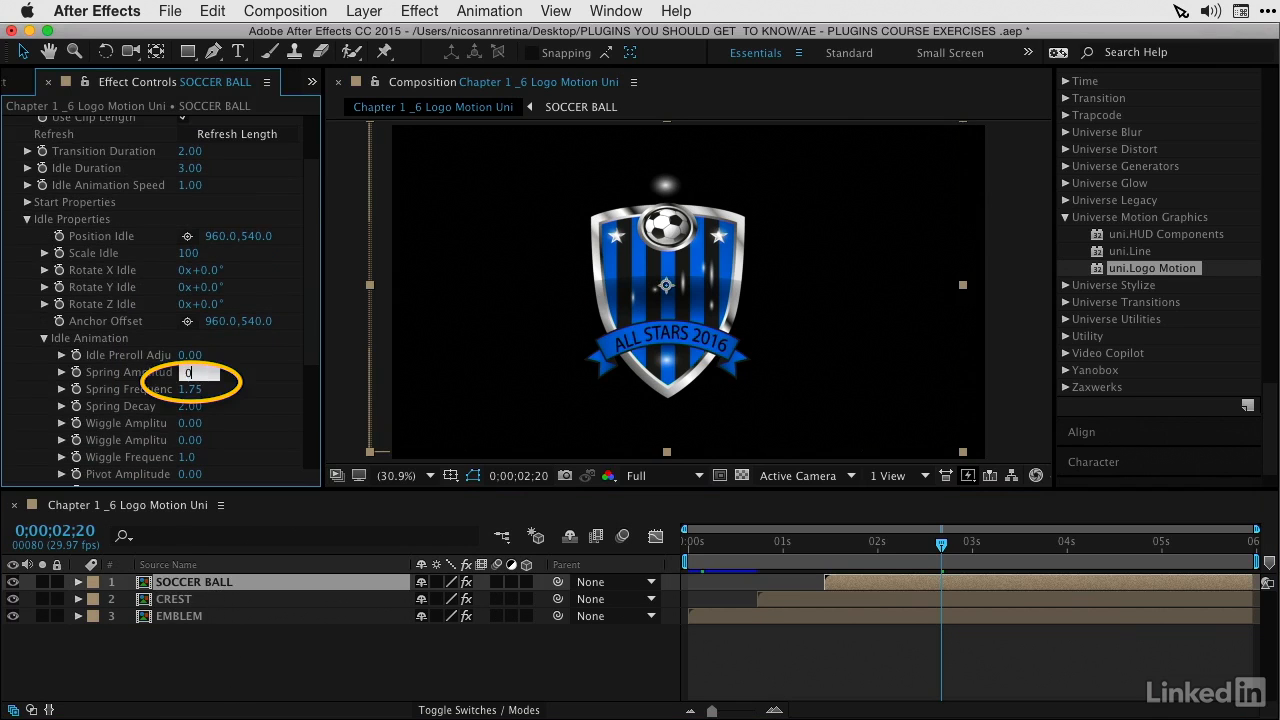
pyautogui.write('0')
pyautogui.press('Tab')
pyautogui.write('0')
pyautogui.press('Return')
pyautogui.moveTo(810, 537)
pyautogui.mouseDown()
pyautogui.moveTo(1252, 537)
pyautogui.moveTo(1137, 540)
pyautogui.moveTo(1206, 540)
pyautogui.moveTo(1155, 540)
pyautogui.mouseUp()
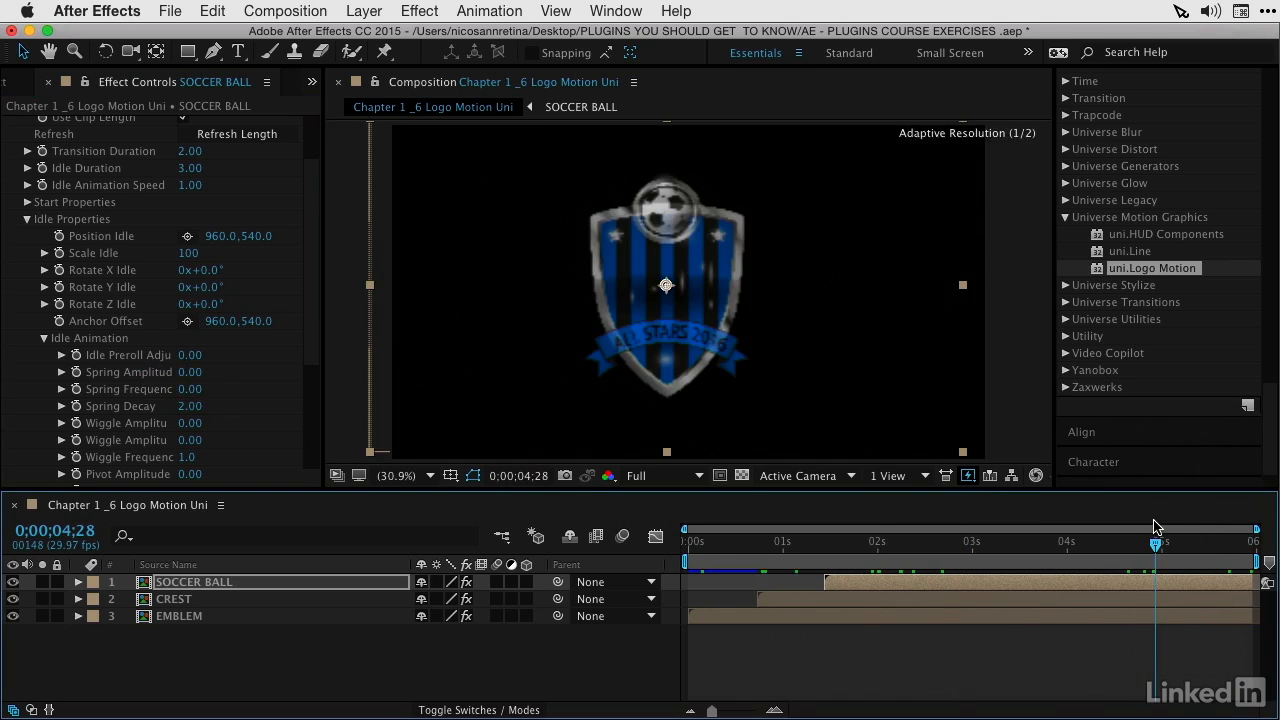
pyautogui.click(972, 541)
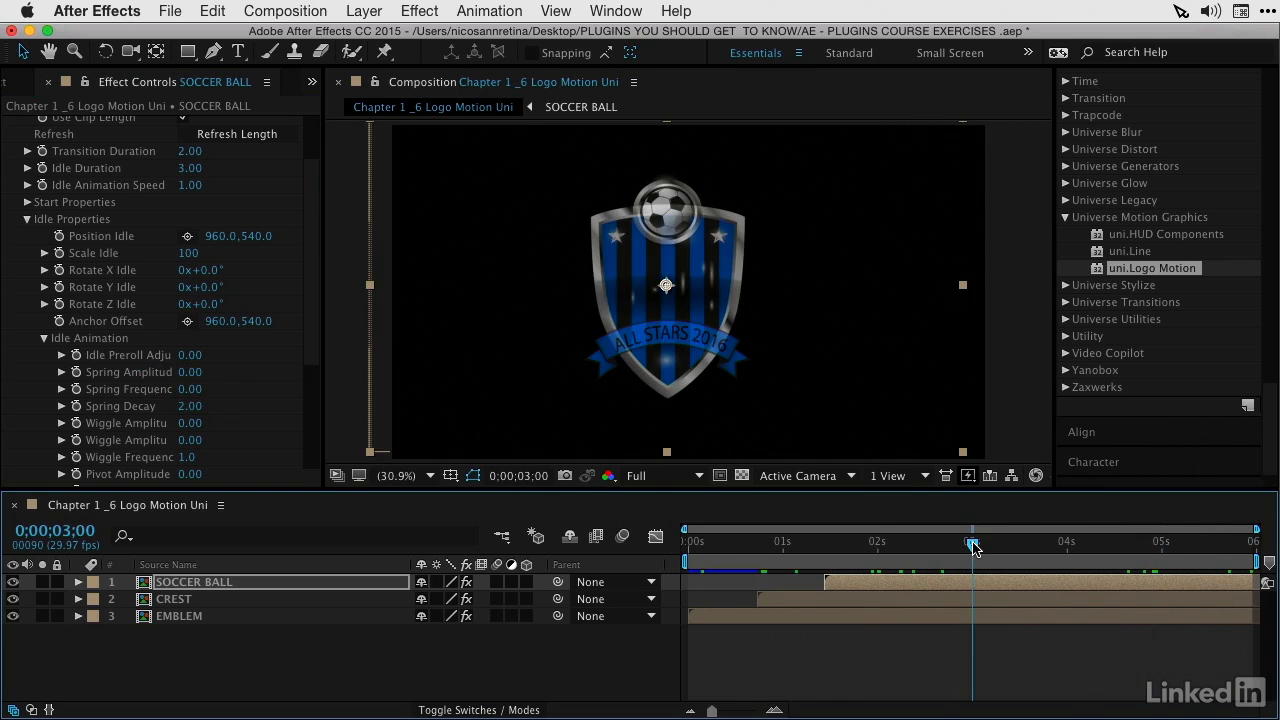
# - Open the Chapter 1 _6 HUD composition and apply the uni.HUD Components effect to the HUD APPLY layer
pyautogui.click(165, 618)
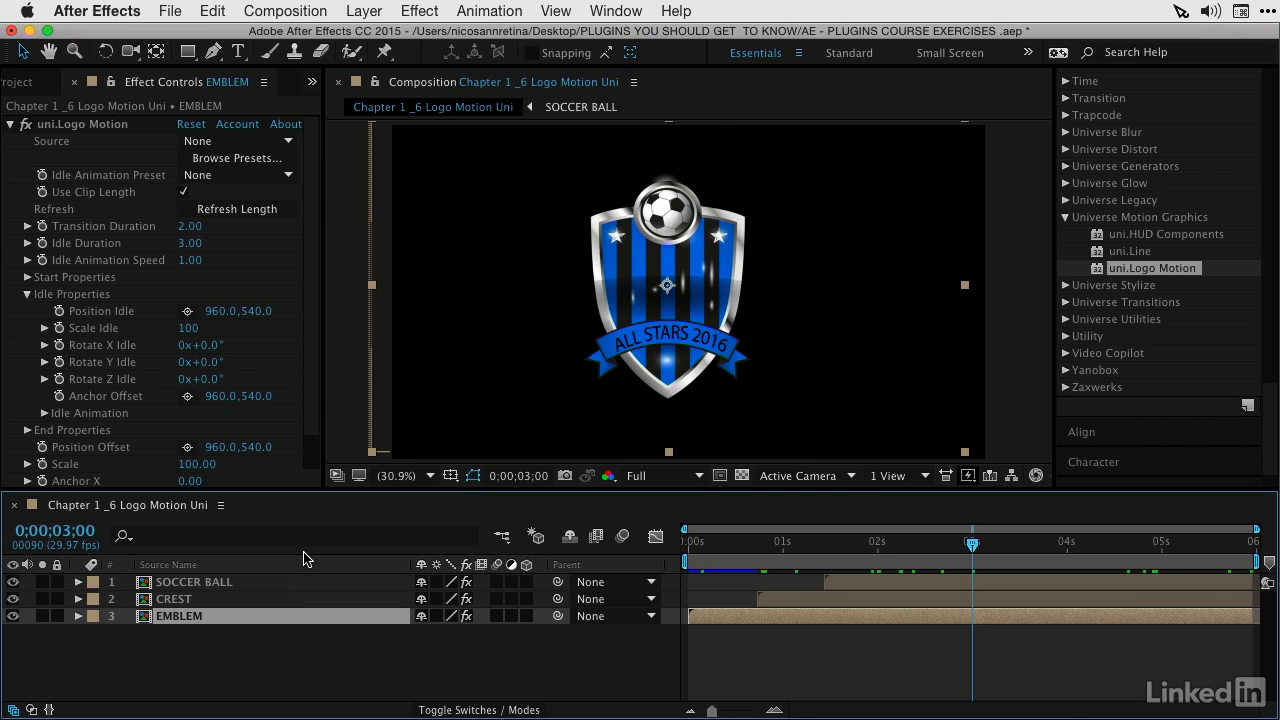
pyautogui.click(55, 127)
pyautogui.click(38, 84)
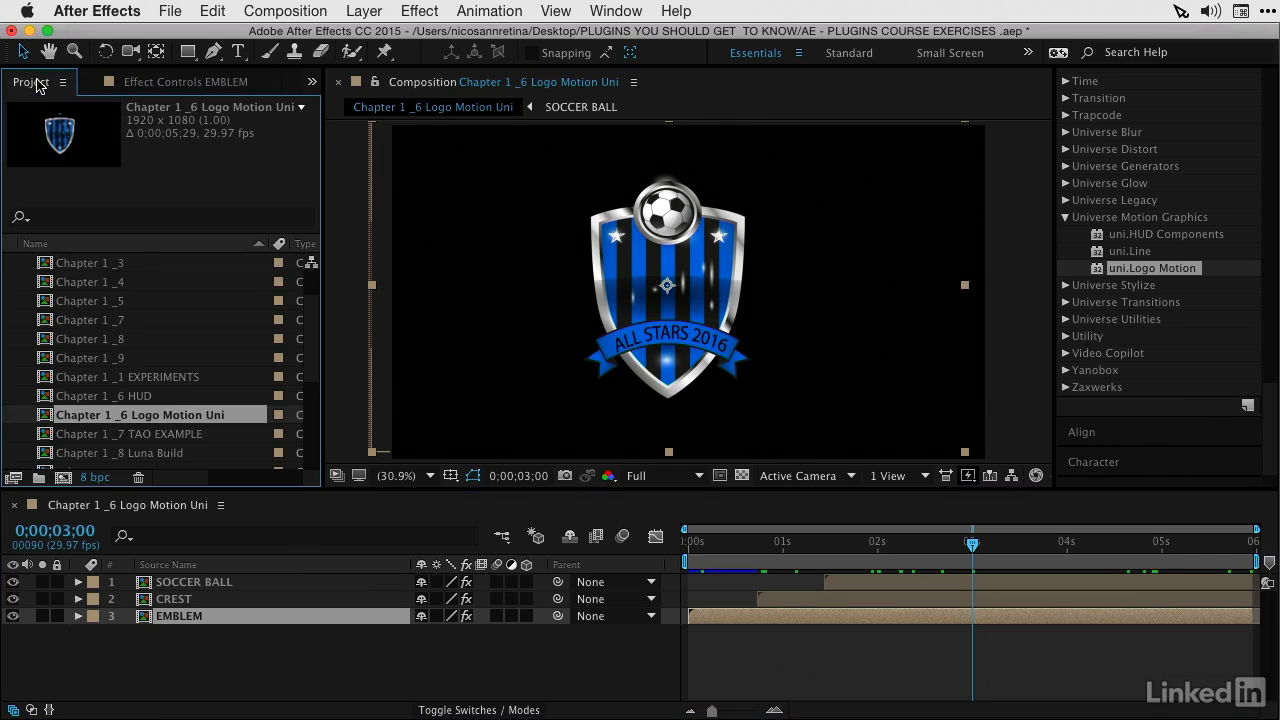
pyautogui.doubleClick(46, 398)
pyautogui.click(190, 582)
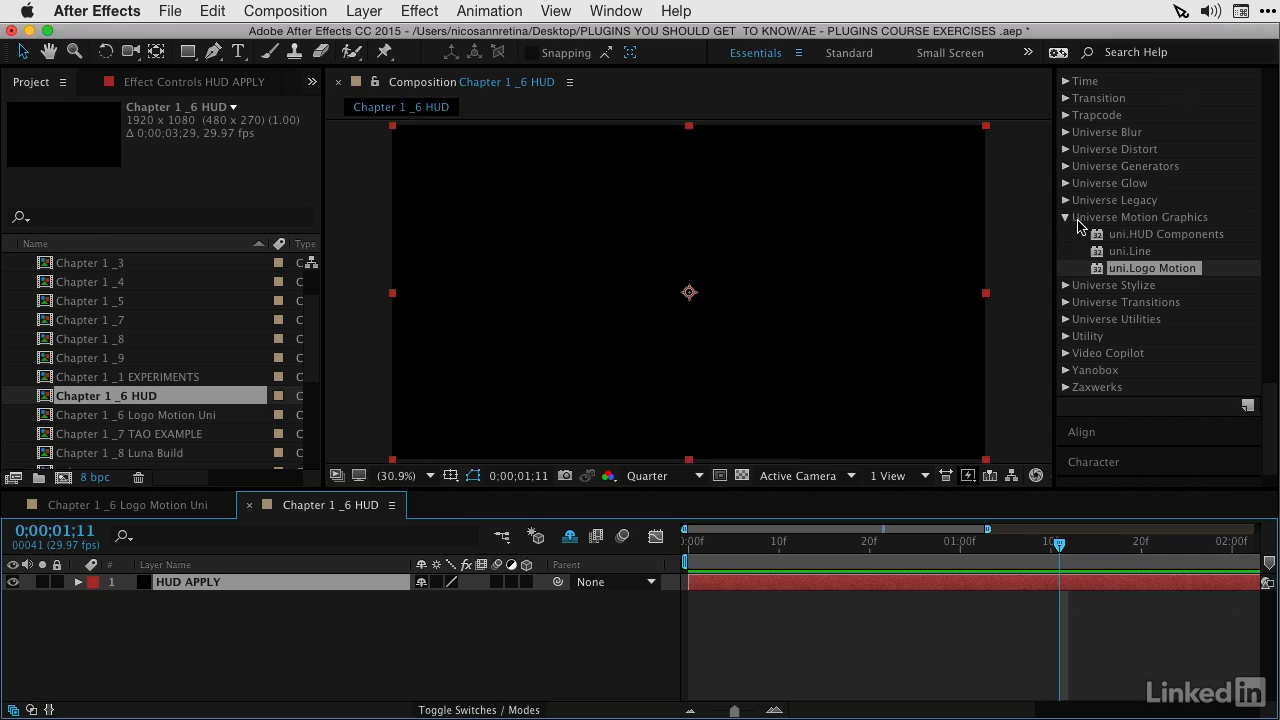
pyautogui.moveTo(1162, 234); pyautogui.dragTo(883, 270)
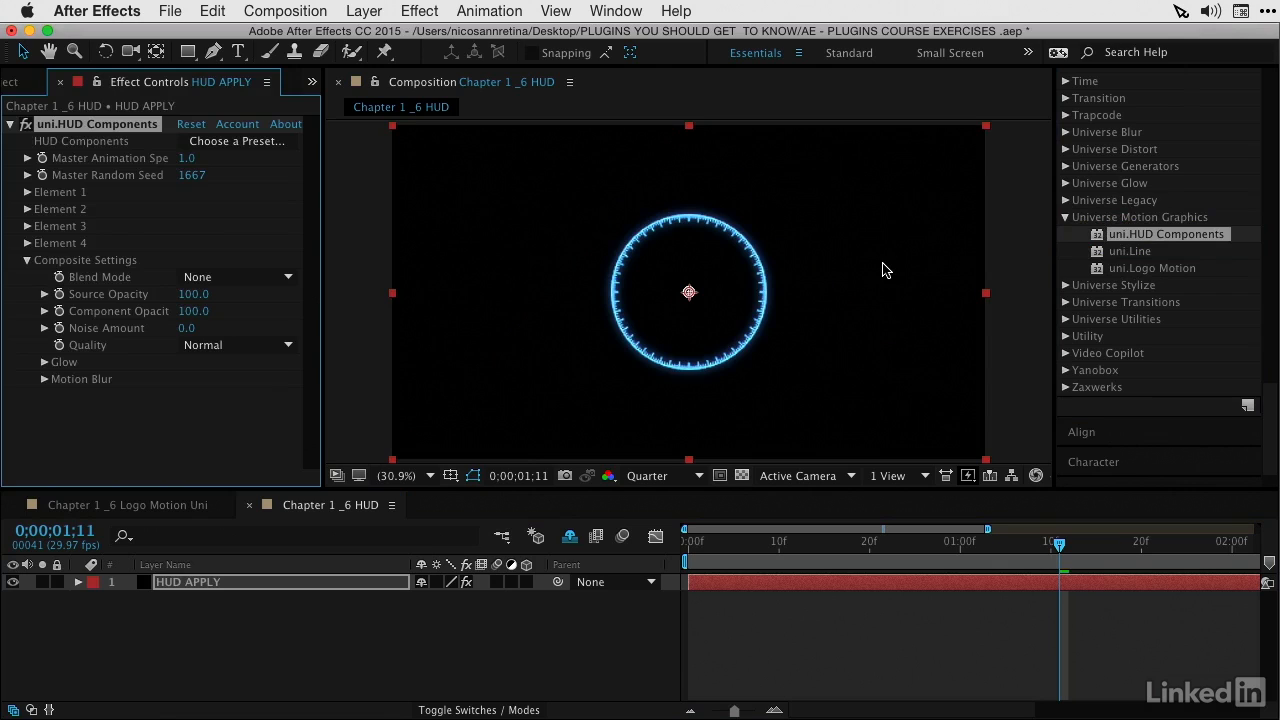
# - Browse the HUD Components presets, load Target 3D 3 onto the HUD APPLY layer and preview its animation
pyautogui.click(238, 141)
pyautogui.scroll(-5, 522, 292)
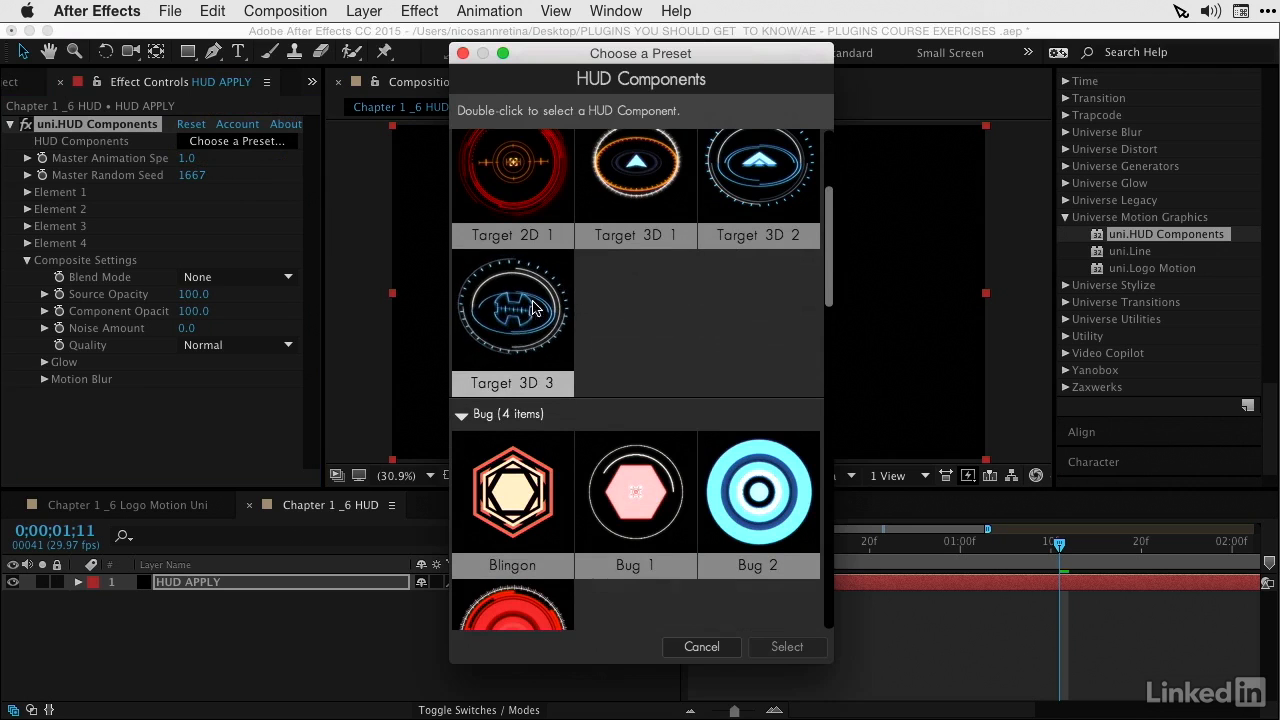
pyautogui.scroll(-4, 516, 330)
pyautogui.scroll(-3, 516, 326)
pyautogui.scroll(11, 516, 326)
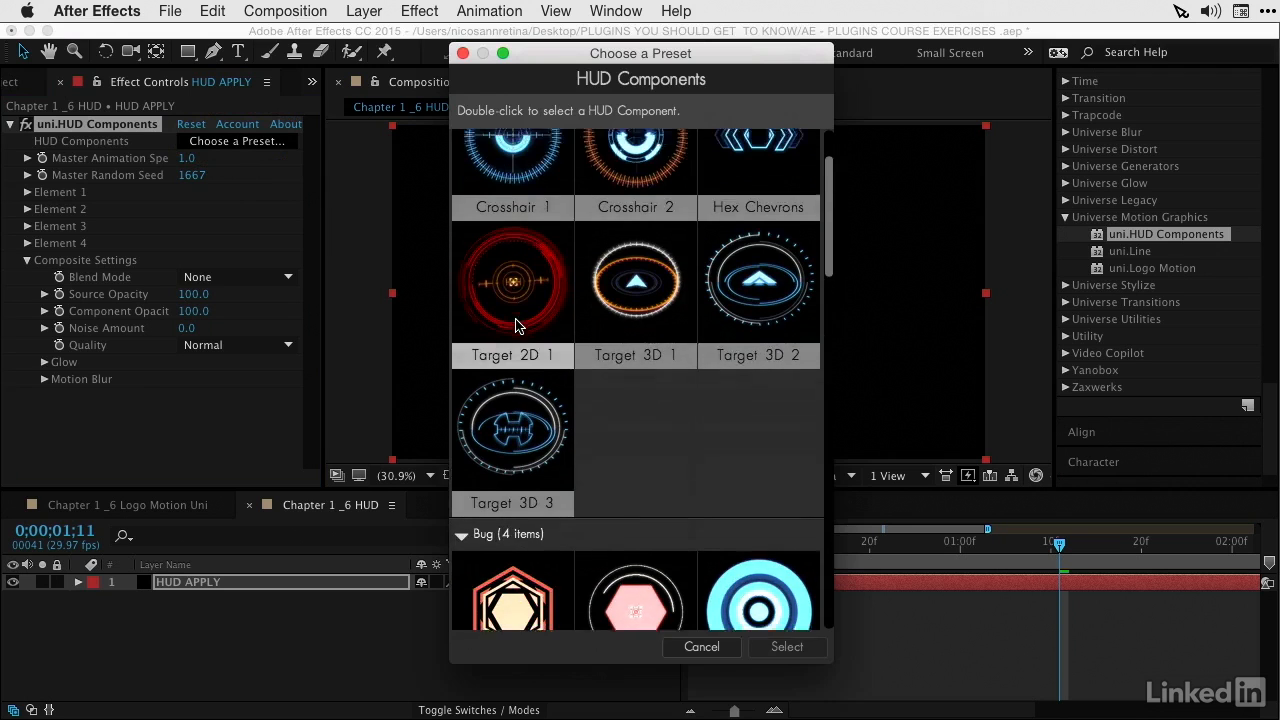
pyautogui.scroll(-3, 516, 330)
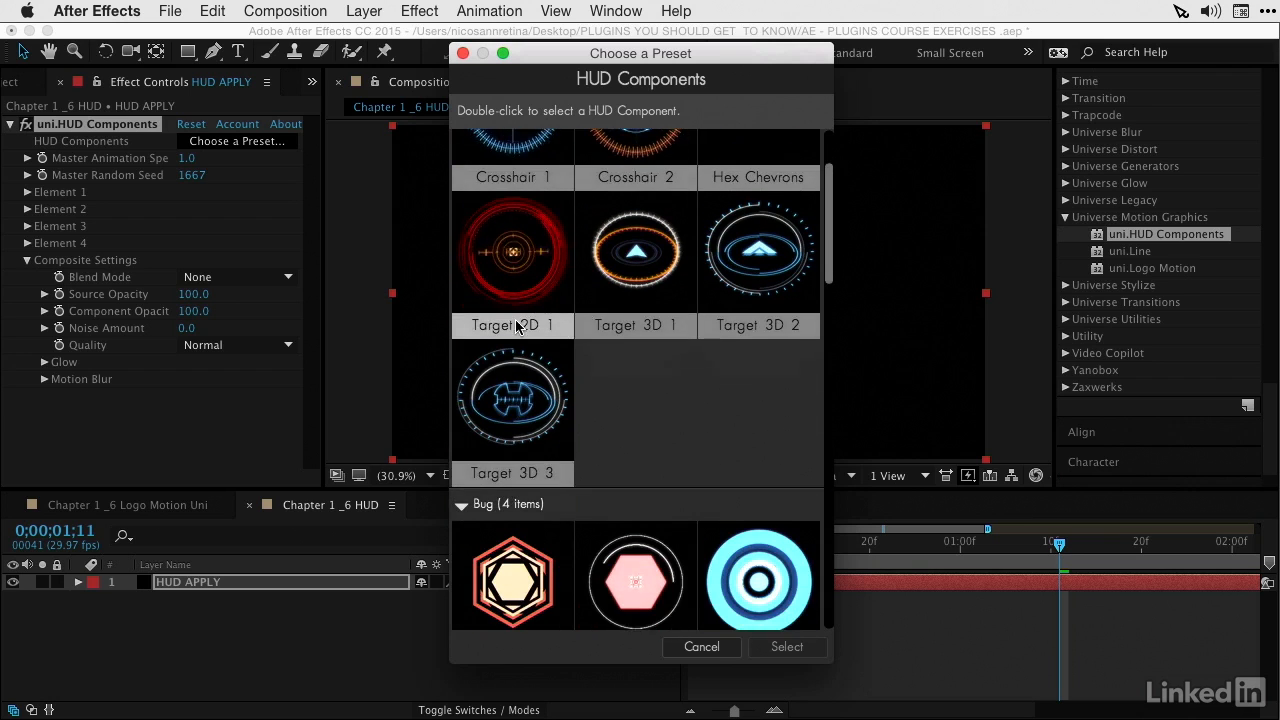
pyautogui.click(486, 385)
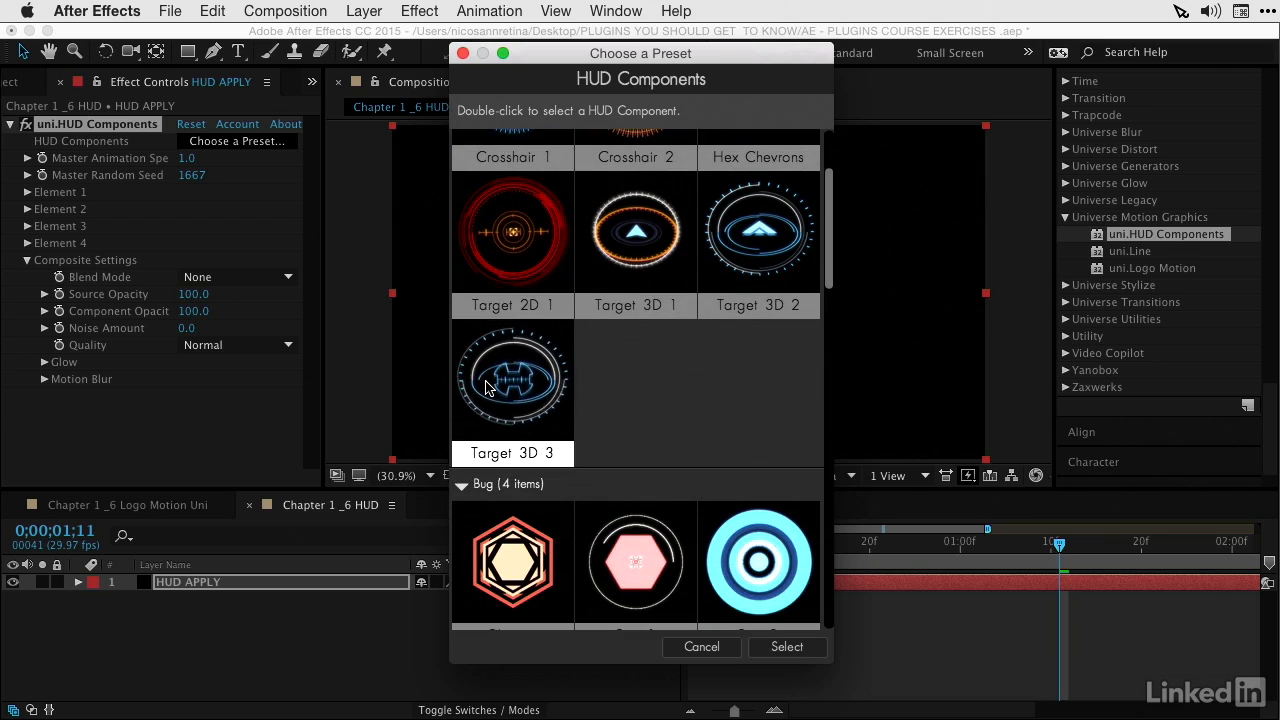
pyautogui.click(788, 650)
pyautogui.press('space')
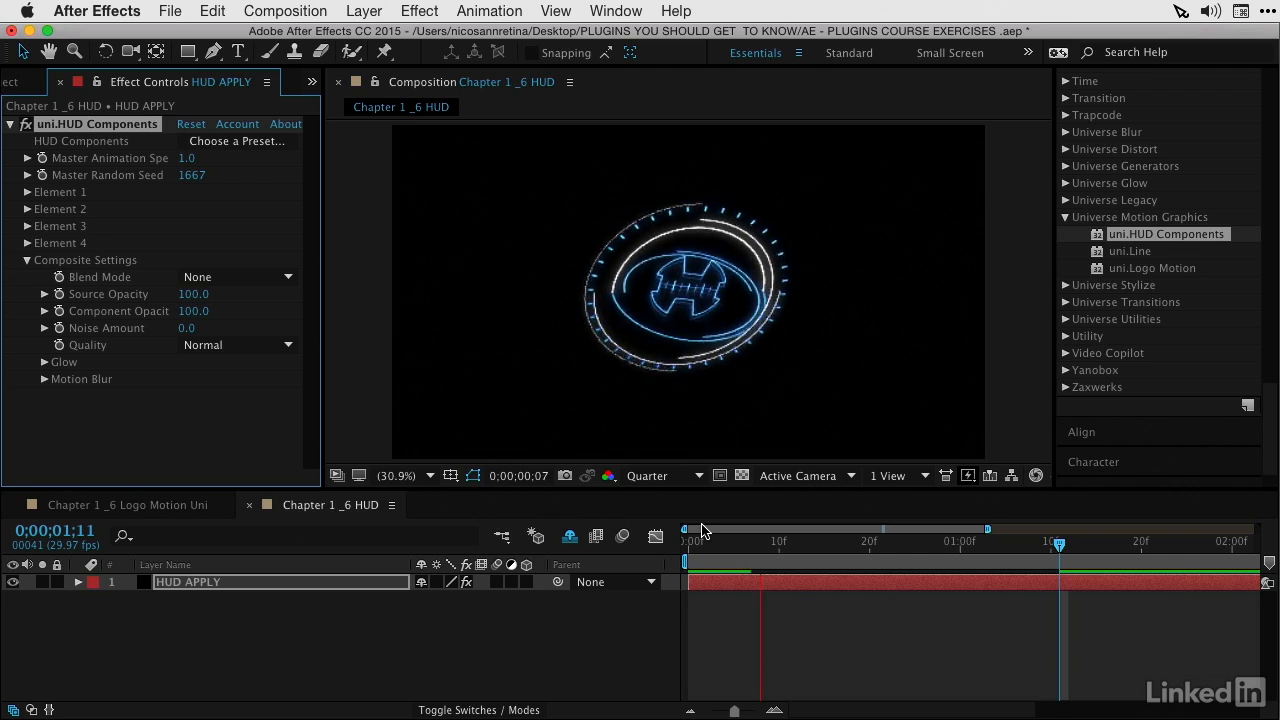
pyautogui.press('space')
# - Reset the uni.HUD Components effect and set Element 1's type to Fingerprint
pyautogui.click(189, 124)
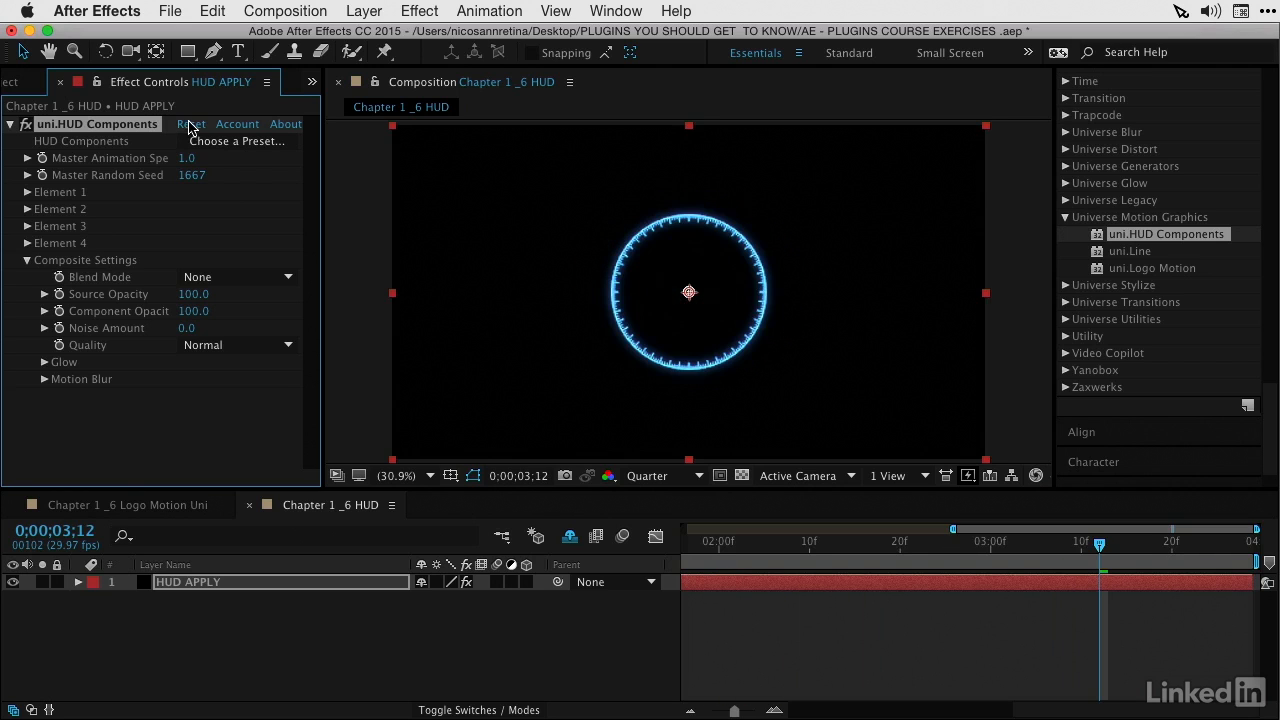
pyautogui.click(27, 192)
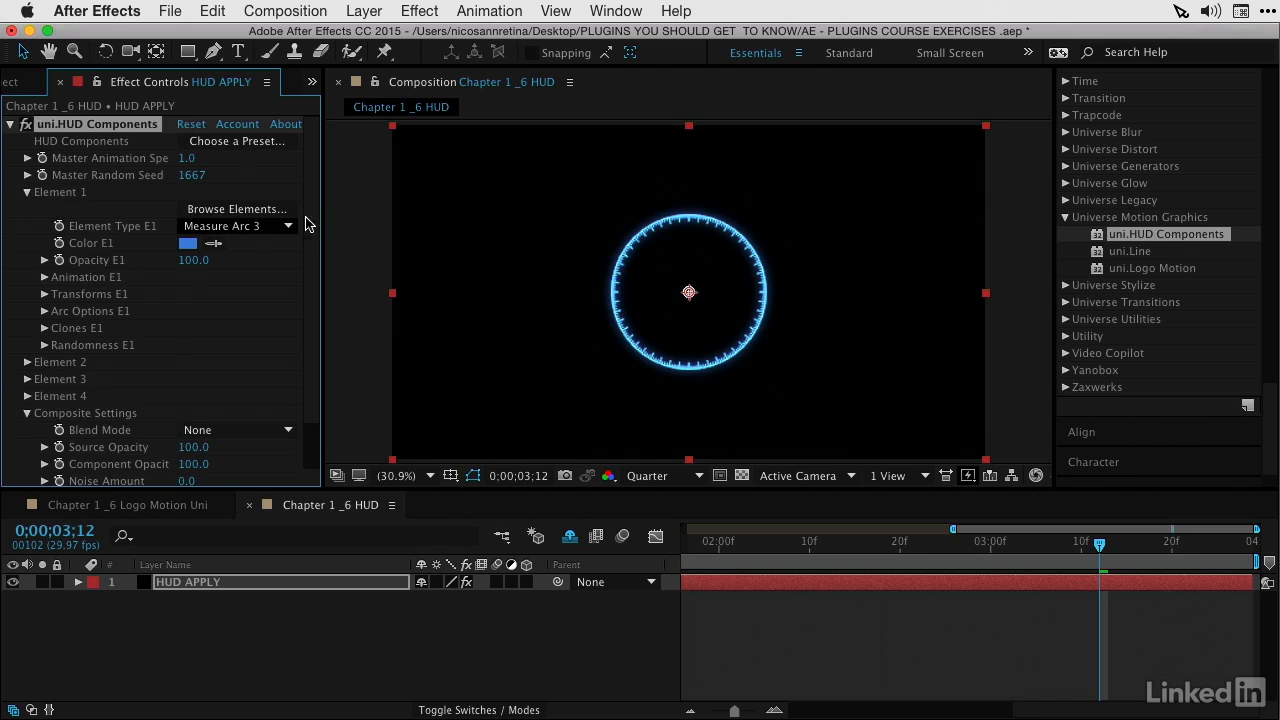
pyautogui.click(242, 227)
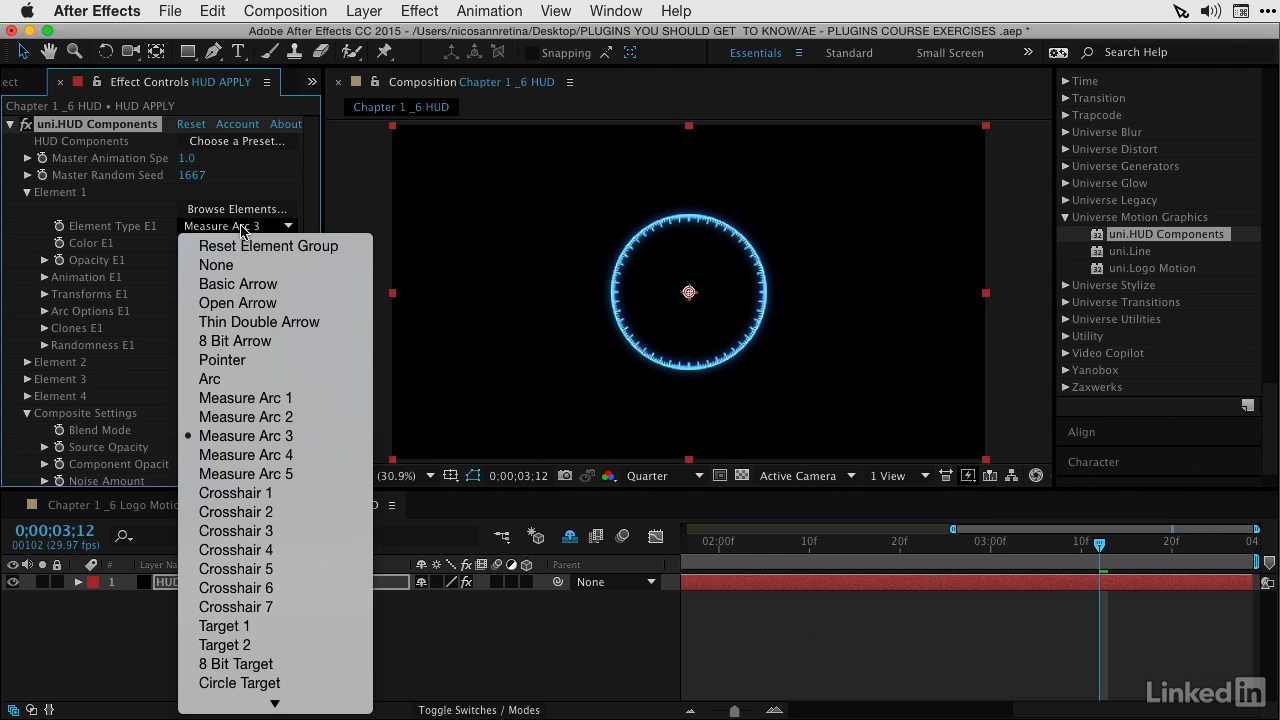
pyautogui.moveTo(301, 715)
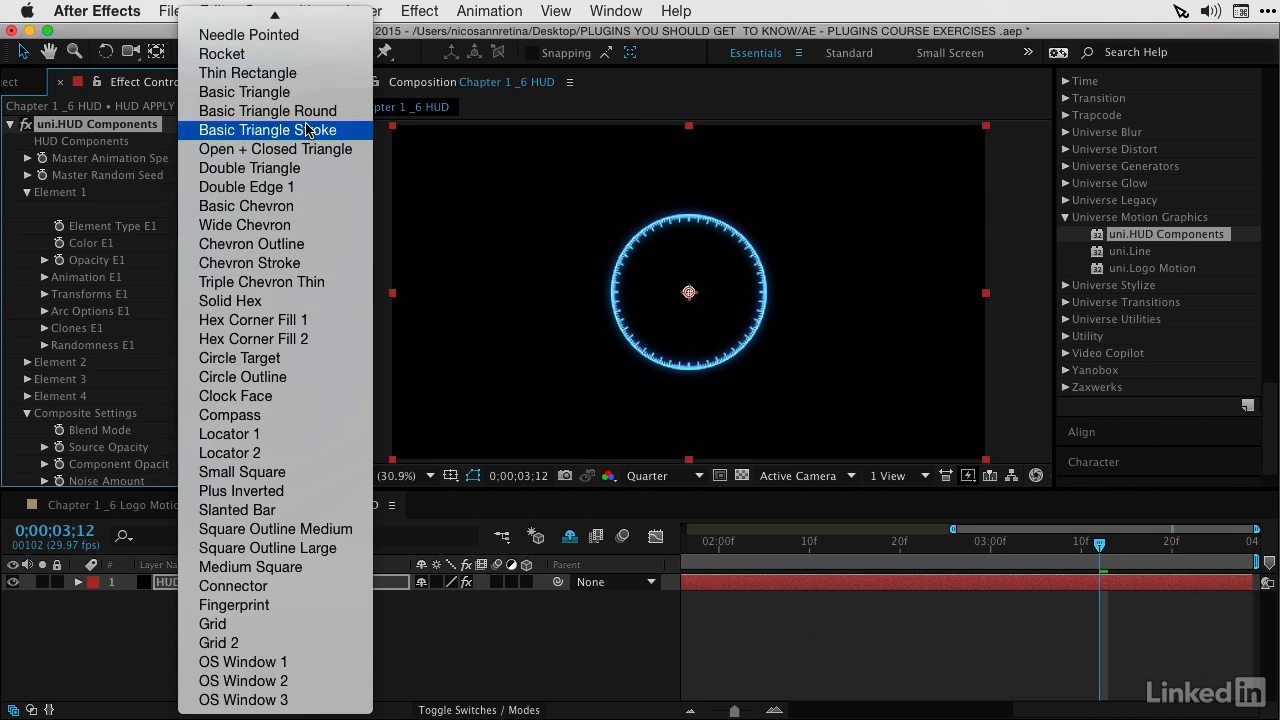
pyautogui.scroll(10, 278, 82)
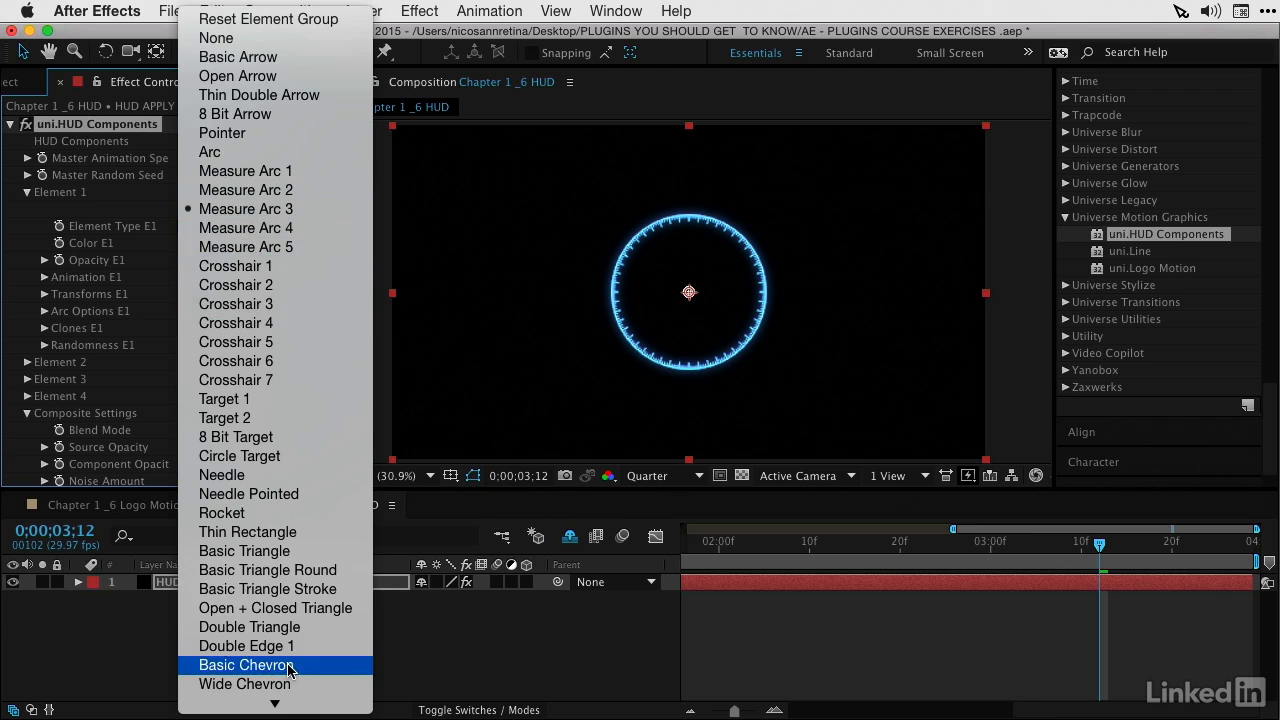
pyautogui.scroll(-8, 275, 670)
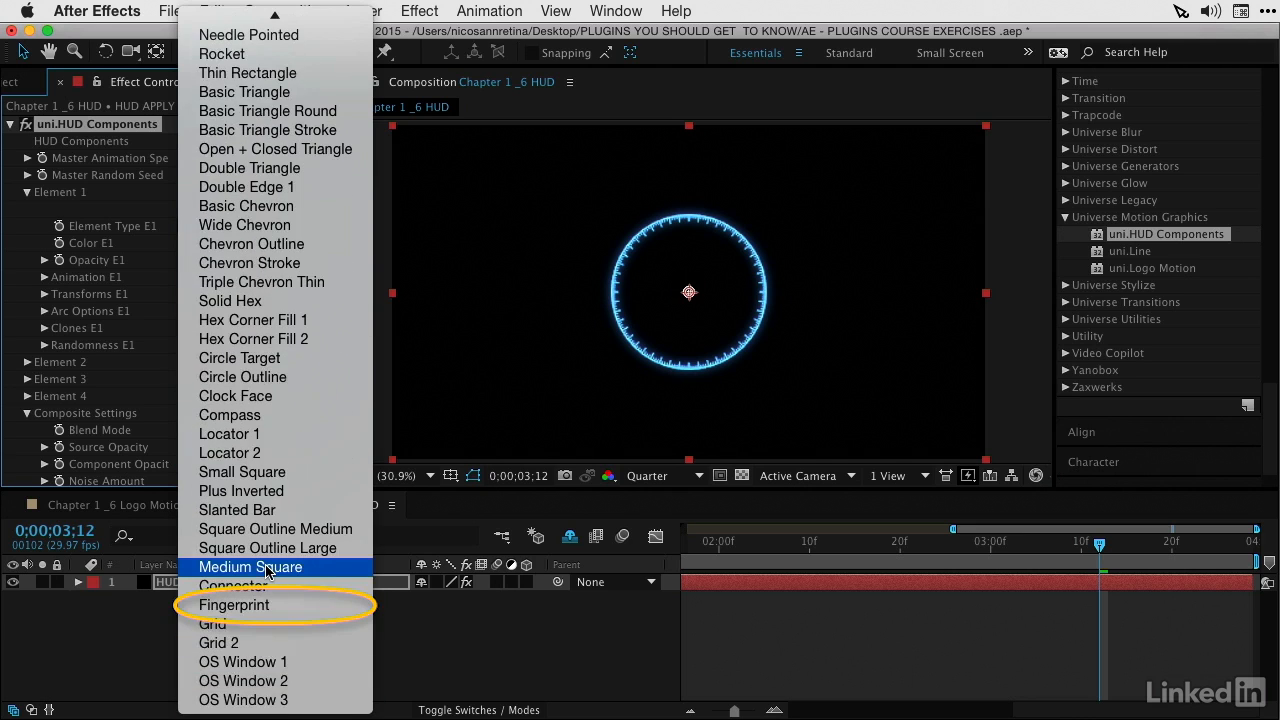
pyautogui.click(262, 605)
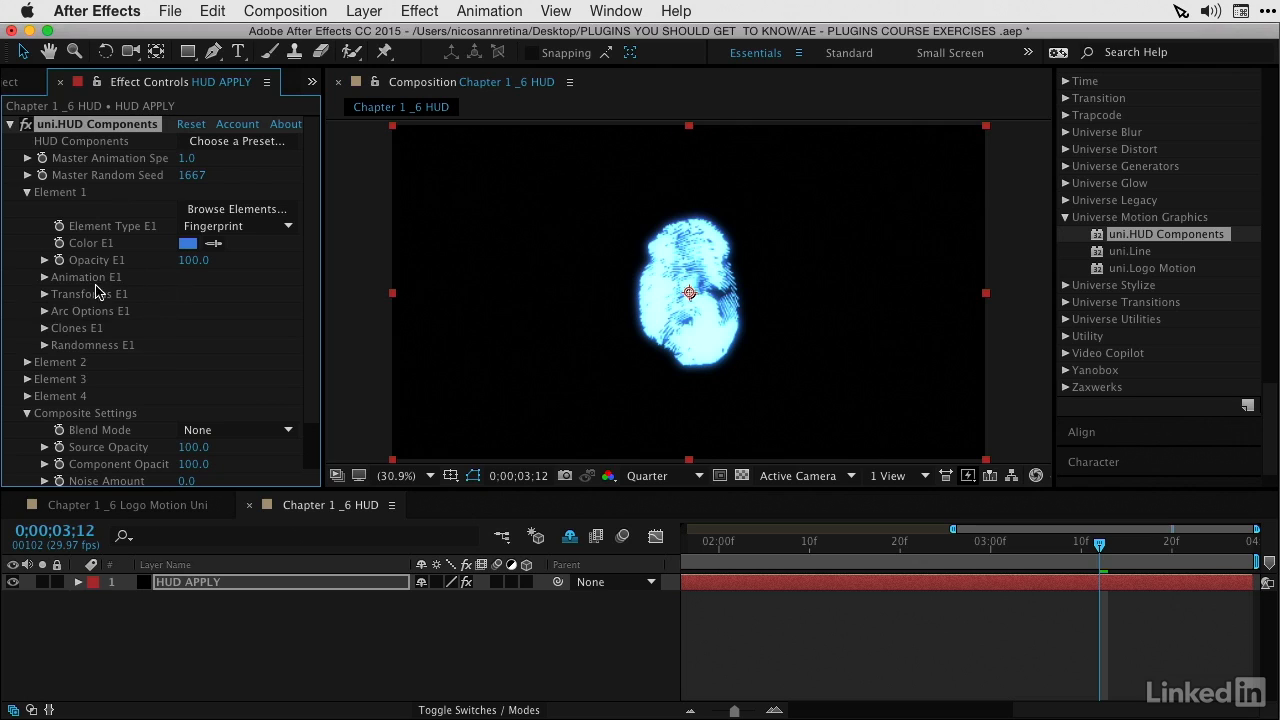
# - Try Measure Arc 1 as the Element 2 type from the element browser, and reset the effect to its defaults
pyautogui.click(27, 192)
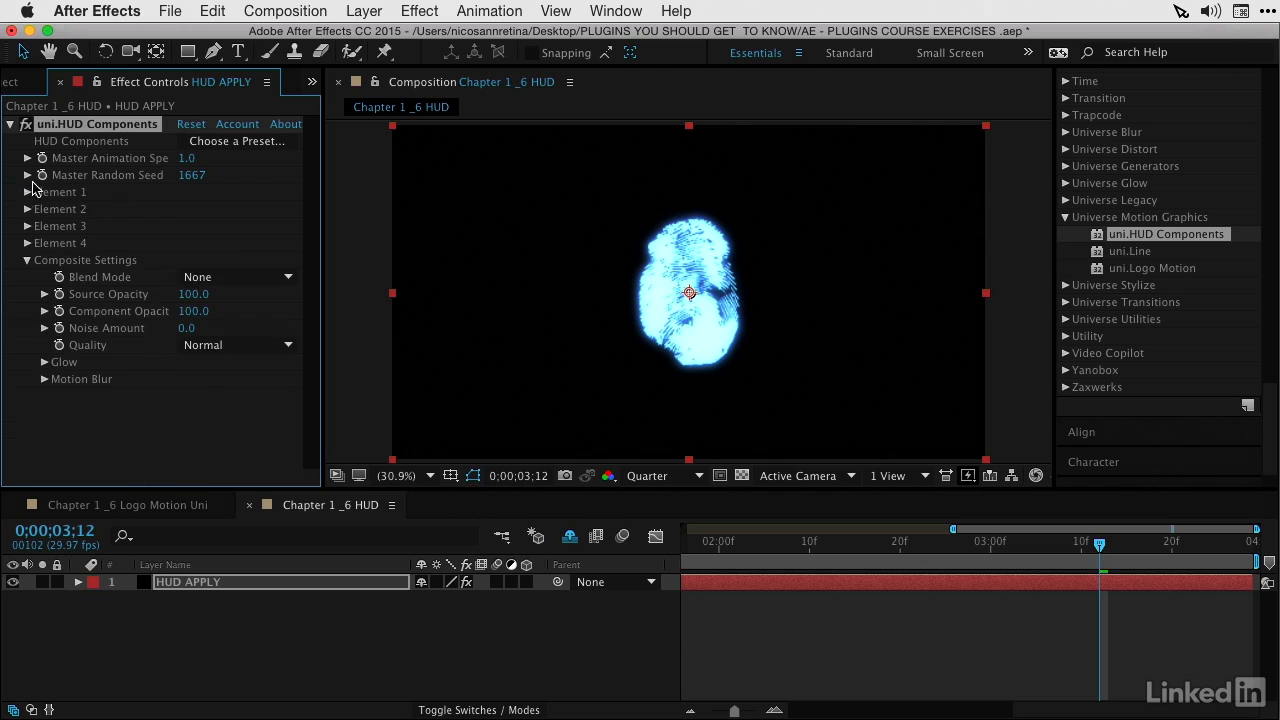
pyautogui.click(27, 210)
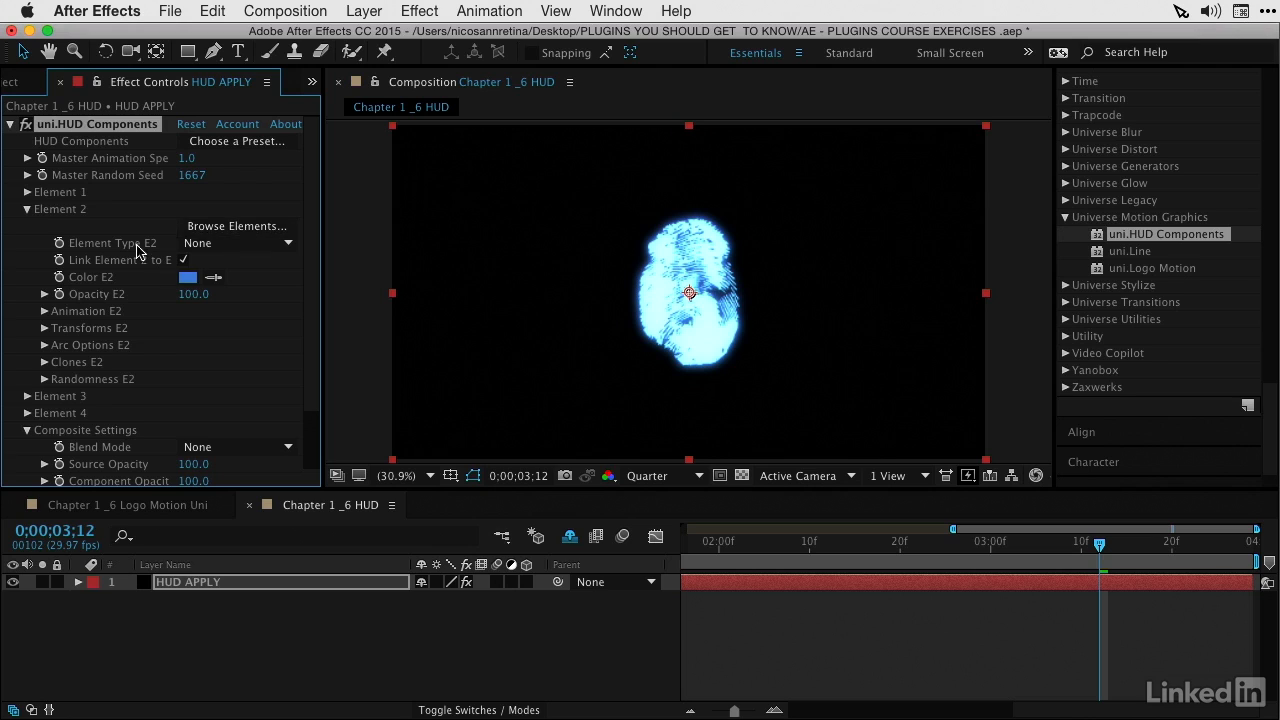
pyautogui.click(217, 230)
pyautogui.scroll(-1, 600, 420)
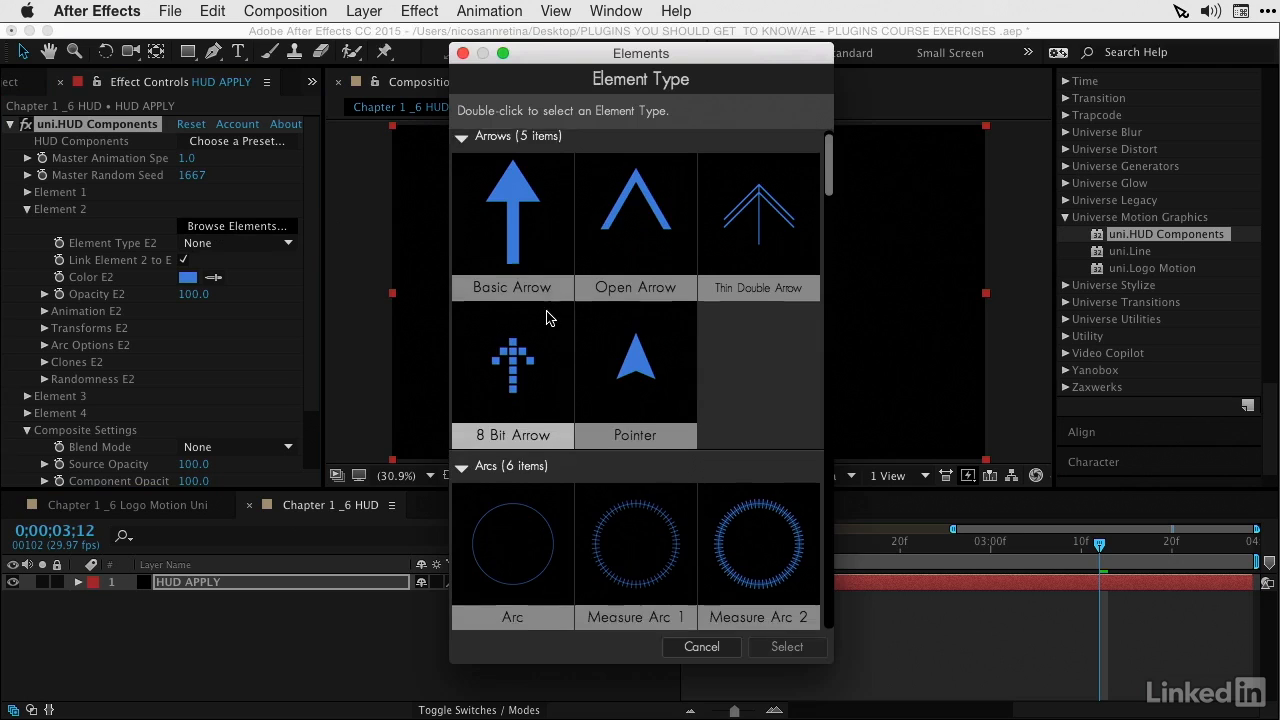
pyautogui.click(665, 568)
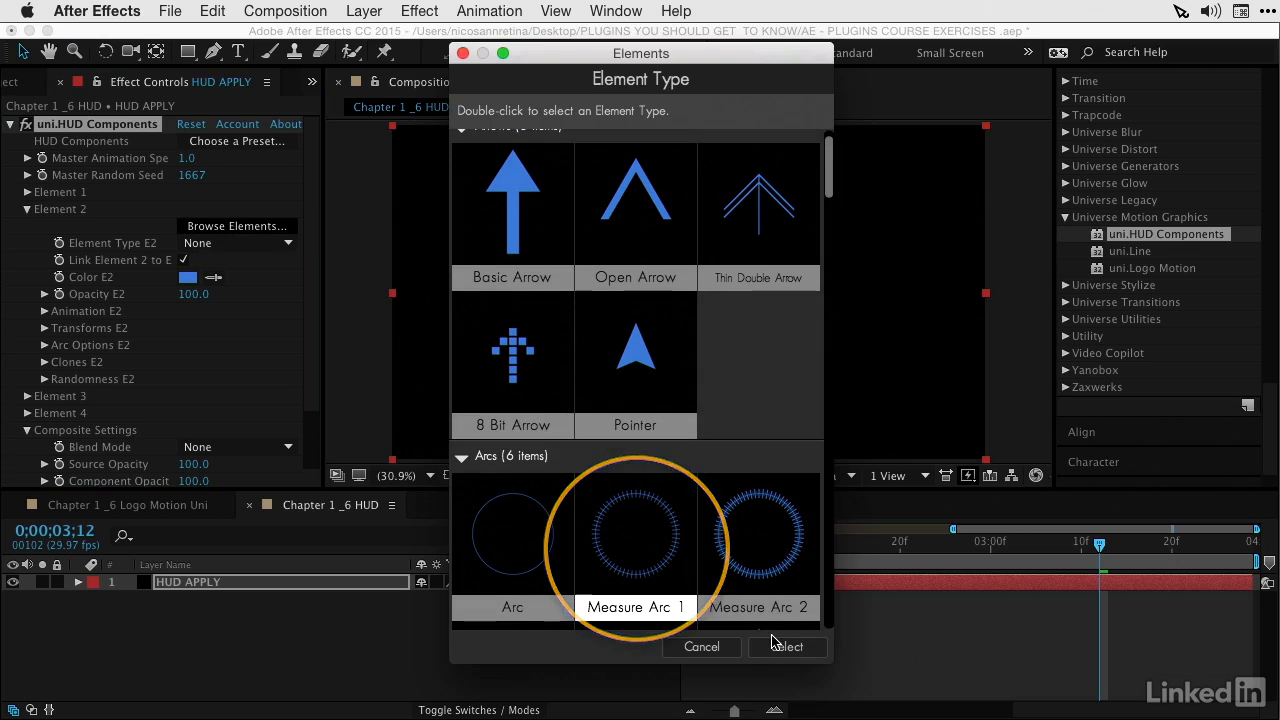
pyautogui.click(773, 646)
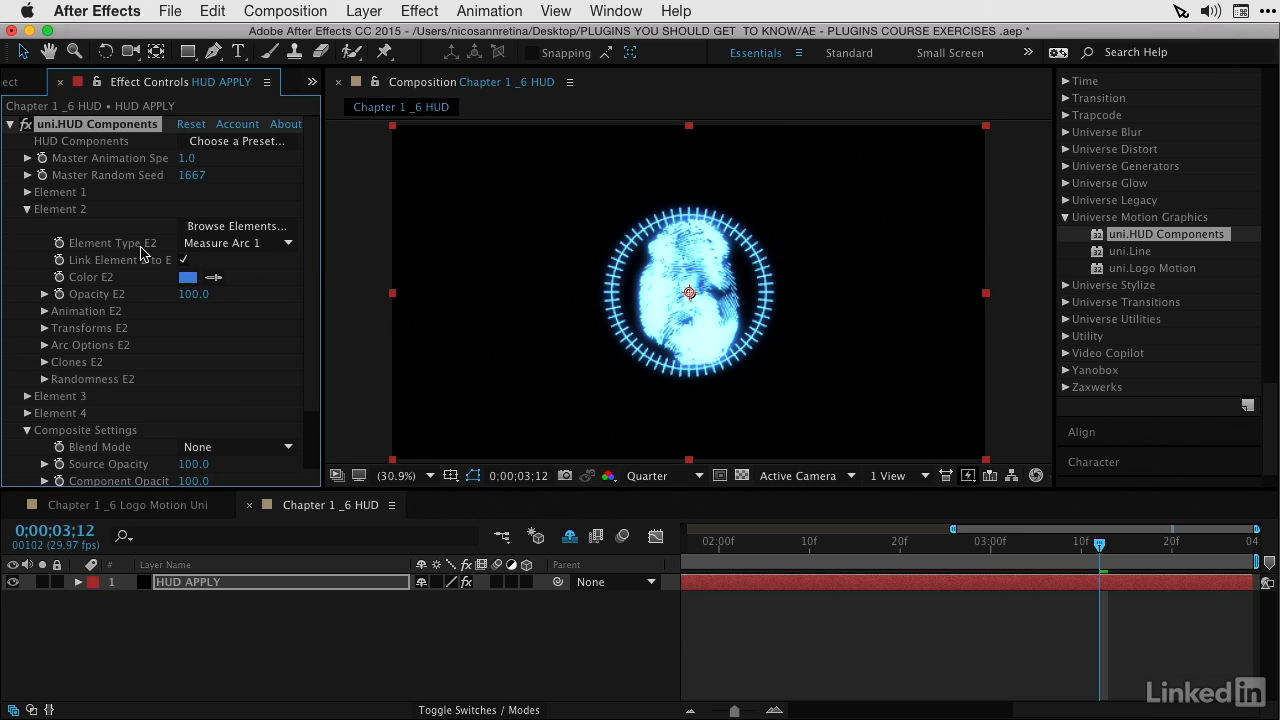
pyautogui.click(190, 125)
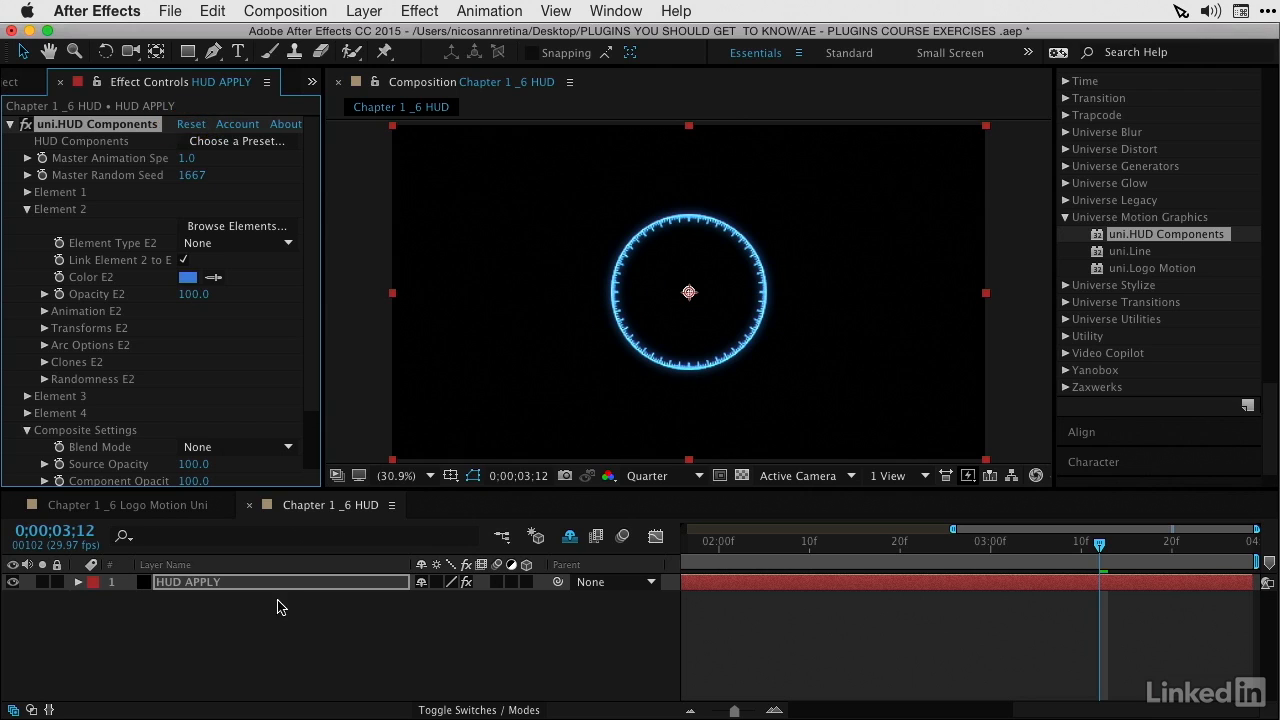
# - Reveal the shy layers, hide HUD APPLY, and show the A001C018_1501050J_CANON.MXF footage and the HUD 1 layer at 0;00;01;11
pyautogui.click(569, 536)
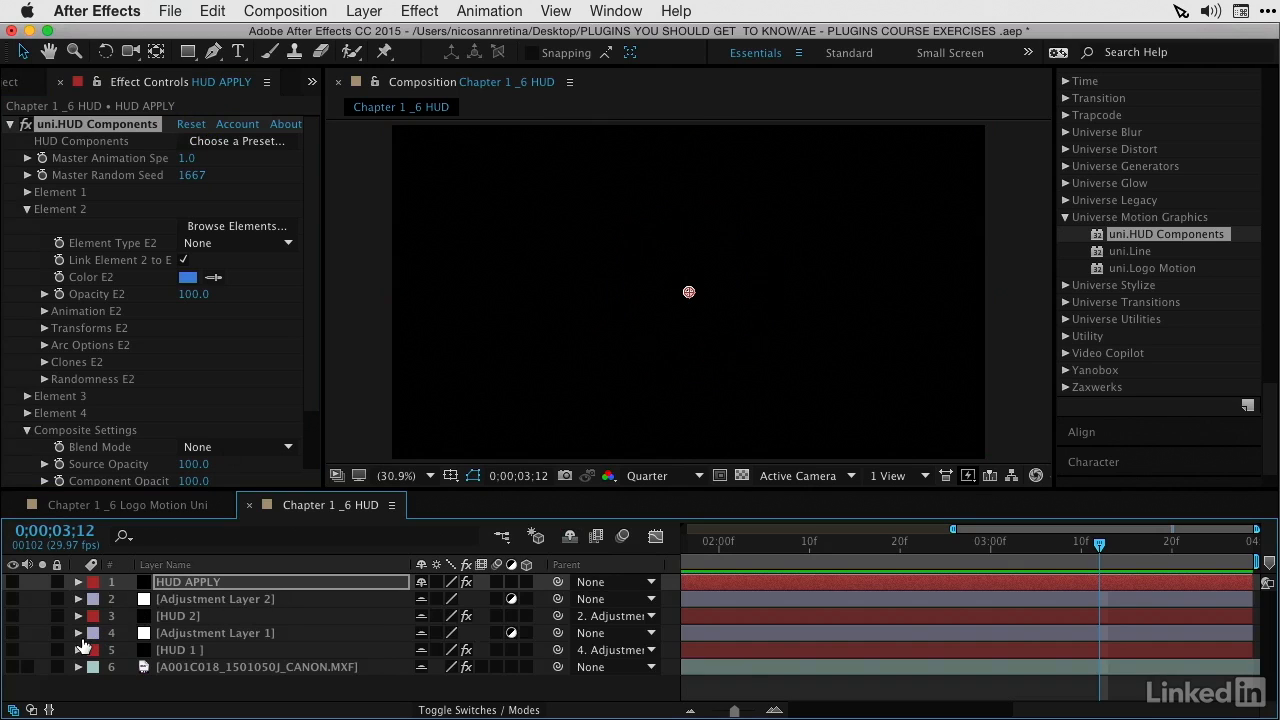
pyautogui.click(13, 667)
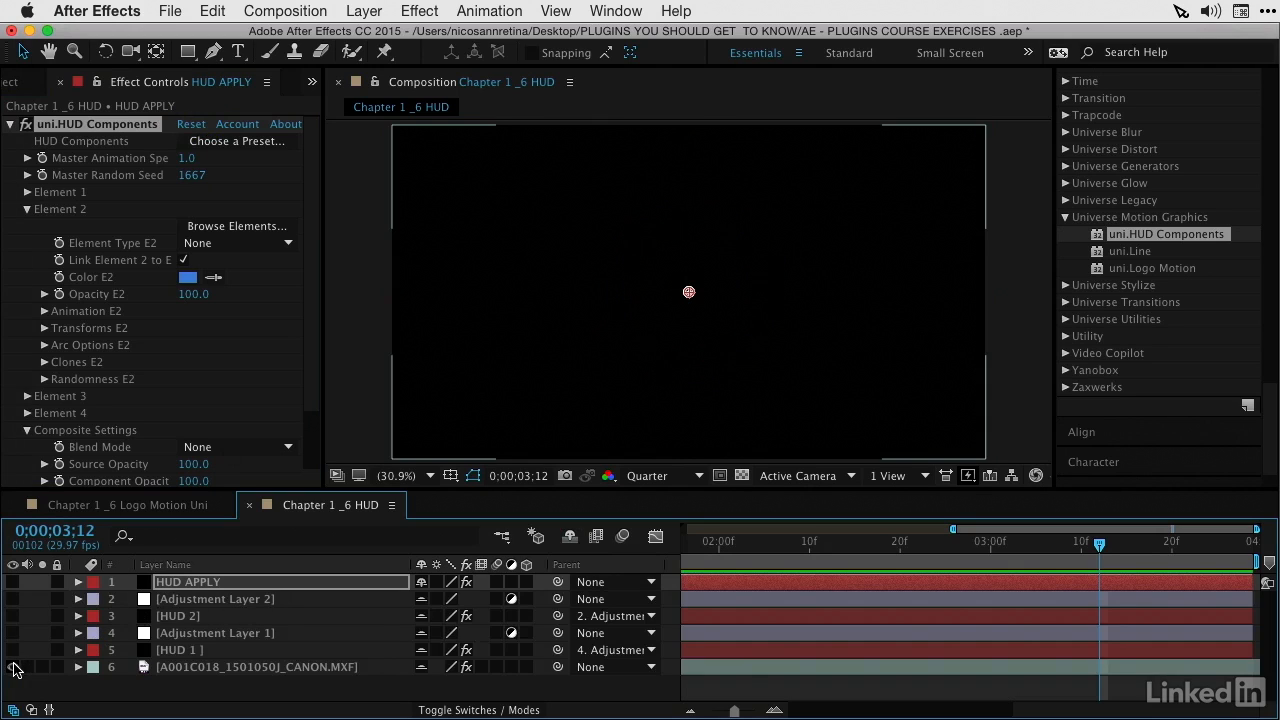
pyautogui.moveTo(735, 712); pyautogui.dragTo(711, 712)
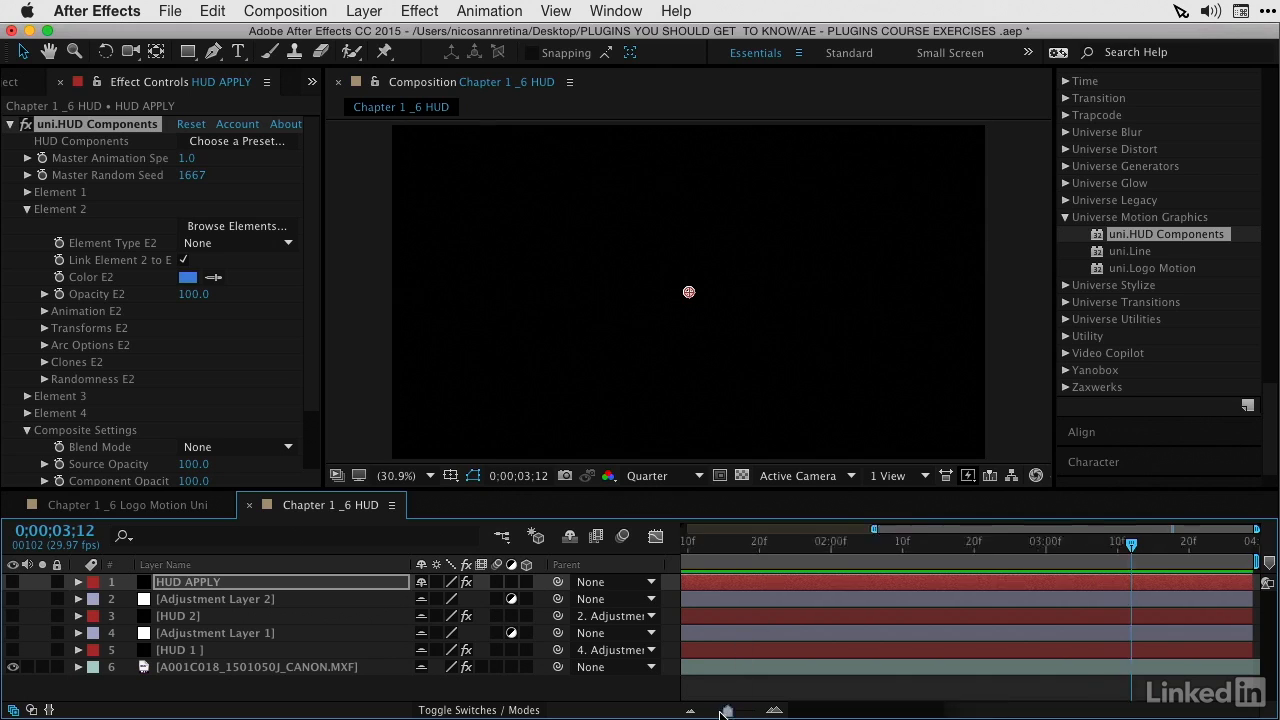
pyautogui.moveTo(778, 560); pyautogui.dragTo(883, 548)
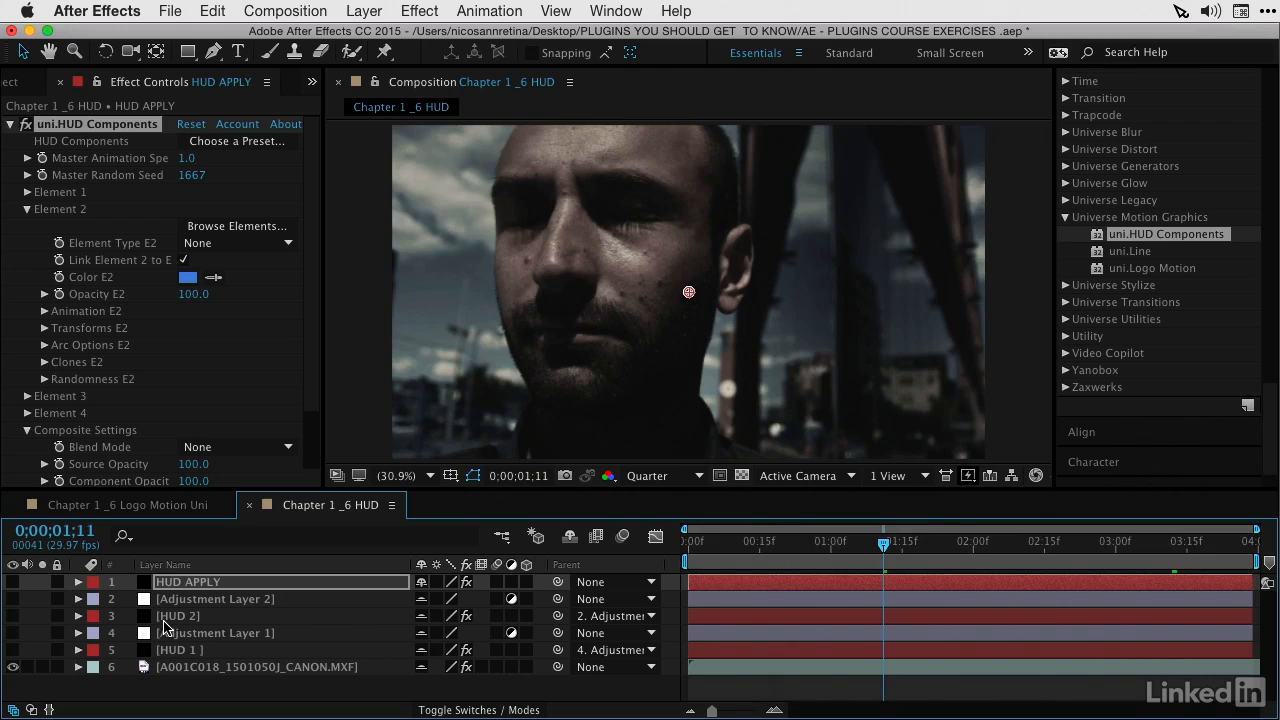
pyautogui.click(14, 650)
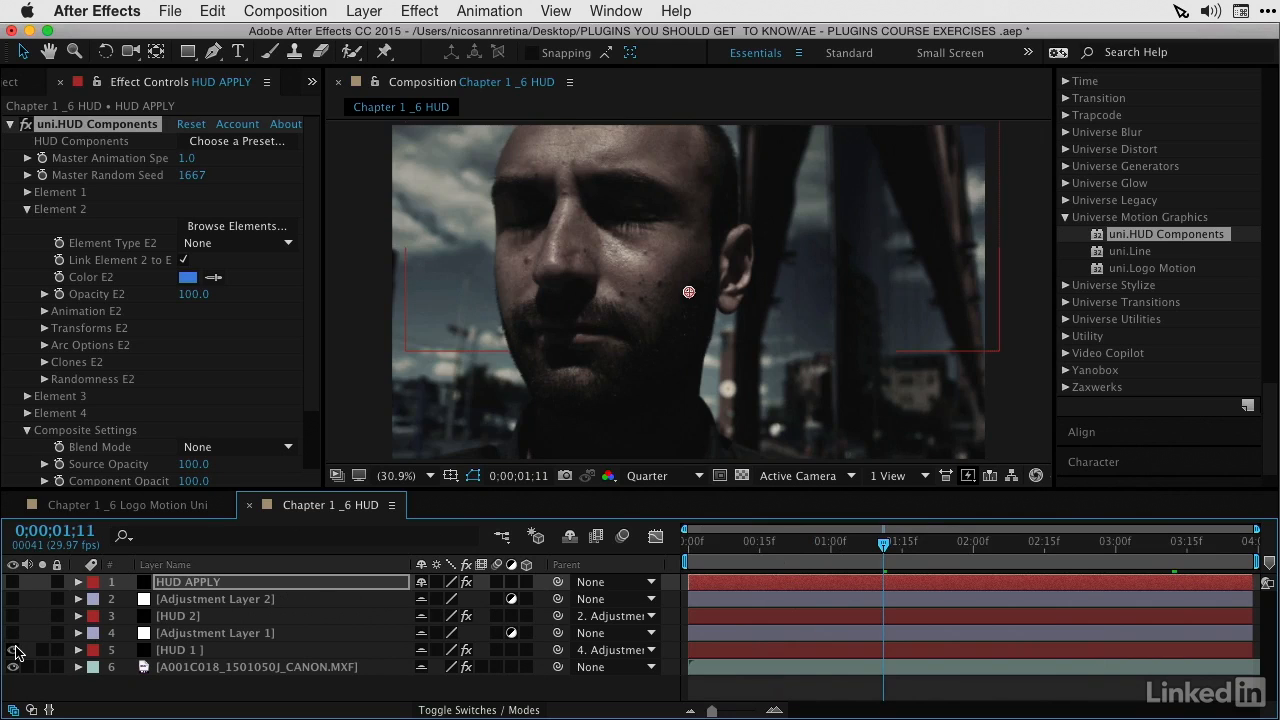
# - Turn on the visibility of Adjustment Layer 1, HUD 2 and Adjustment Layer 2
pyautogui.click(12, 633)
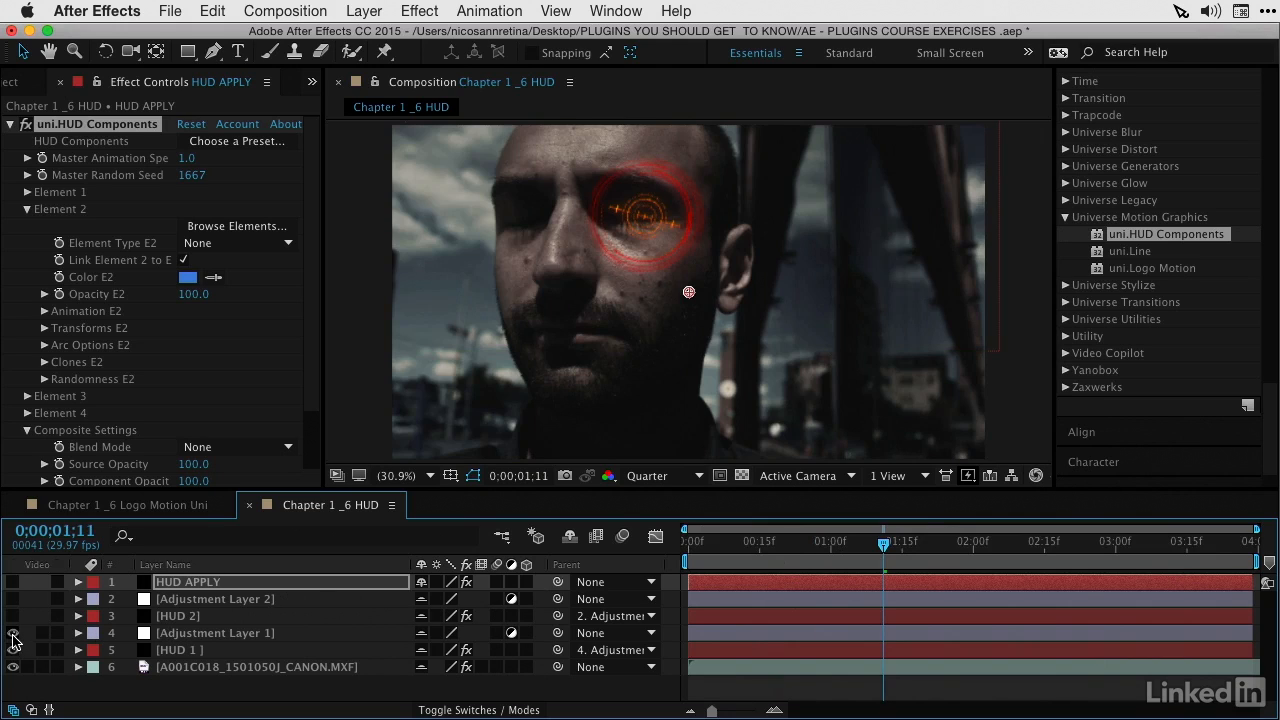
pyautogui.click(12, 616)
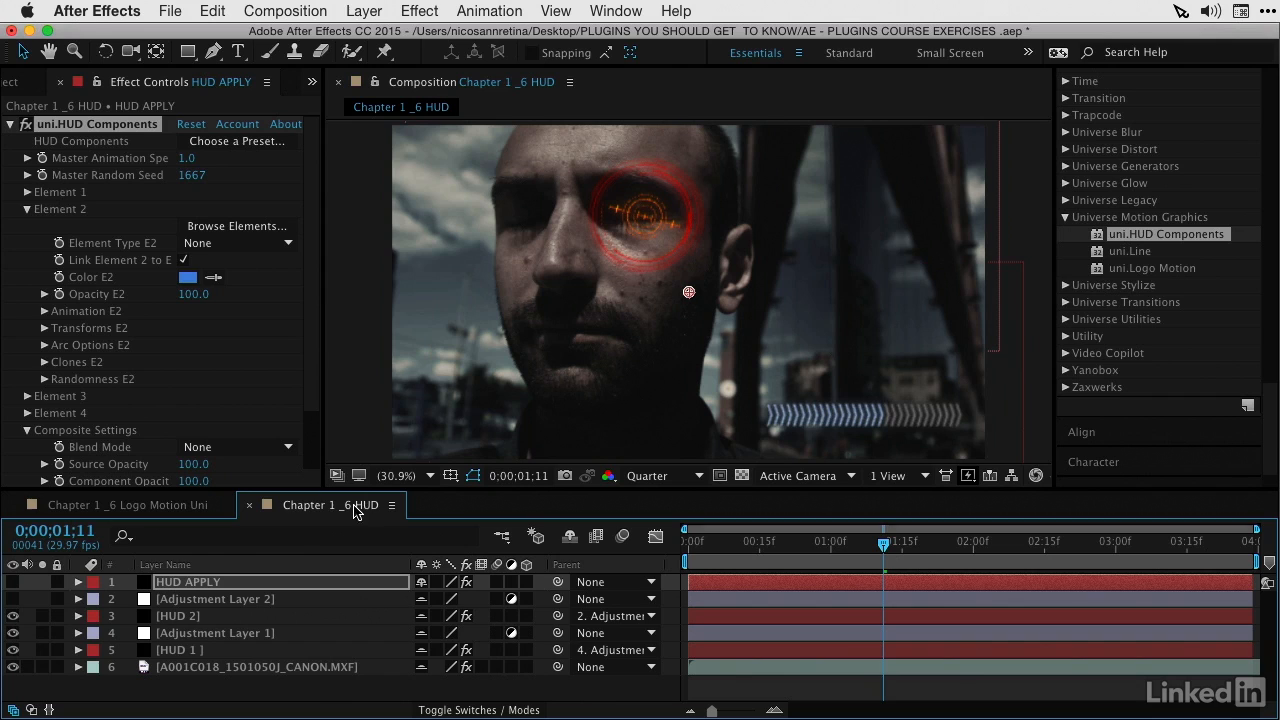
pyautogui.click(12, 599)
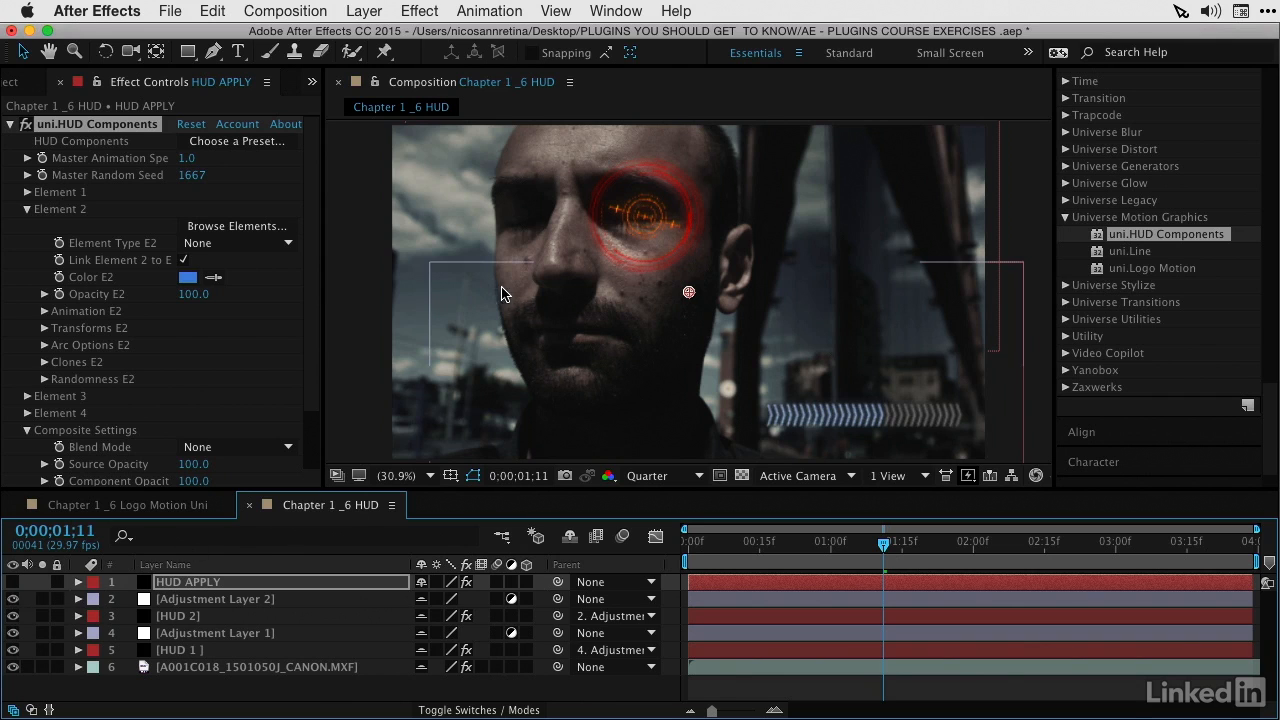
# - Preview the HUD composition from 0;00;03;08, stop playback, and set the current time to 0;00;01;22
pyautogui.moveTo(765, 545); pyautogui.dragTo(1154, 560)
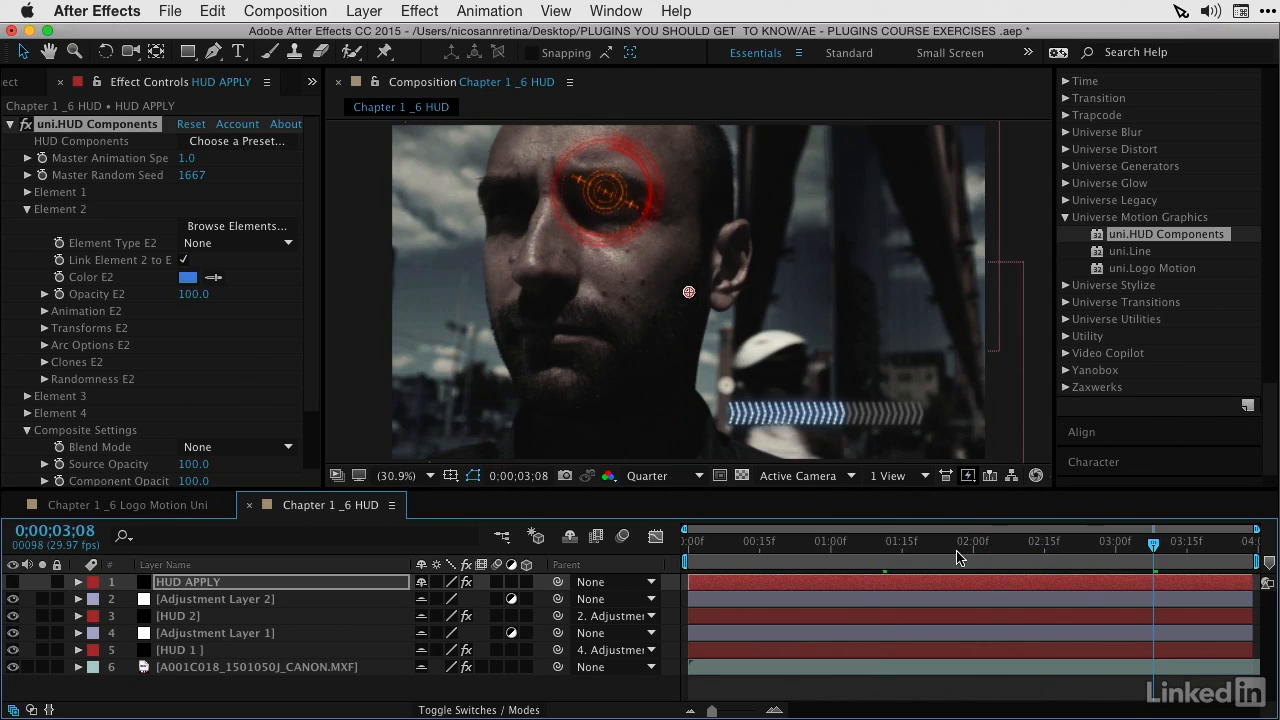
pyautogui.press('space')
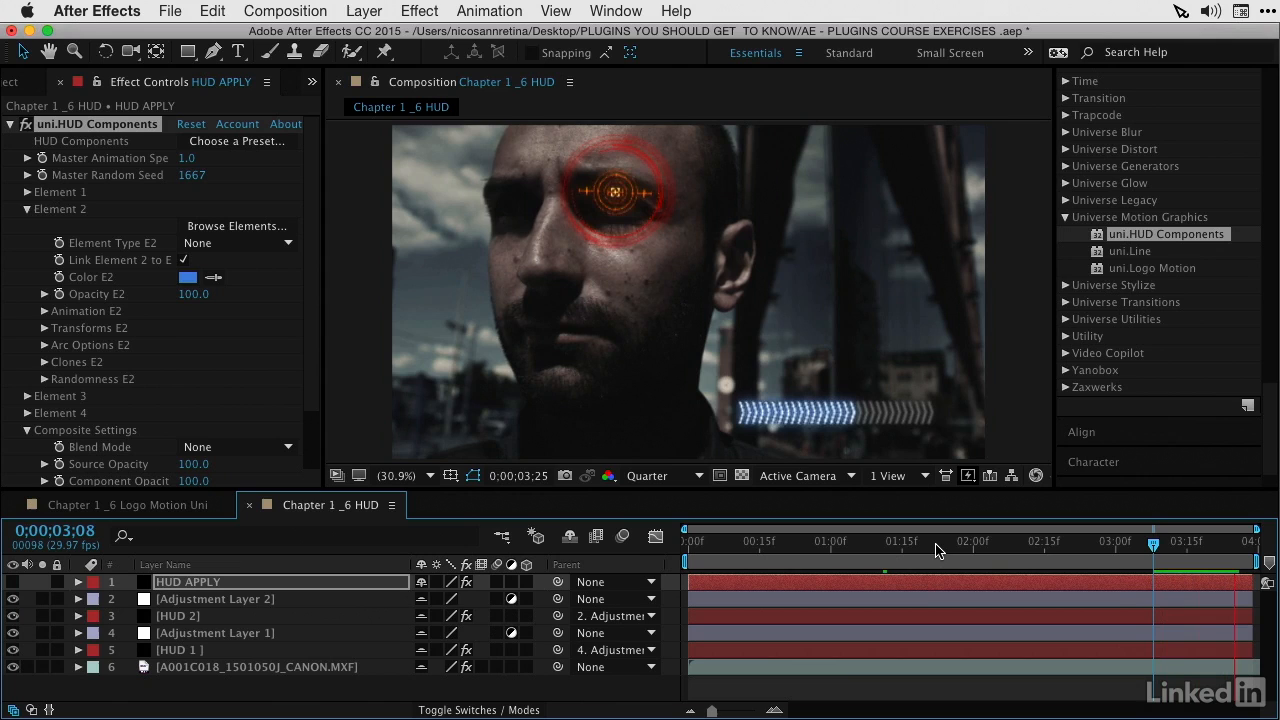
pyautogui.press('space')
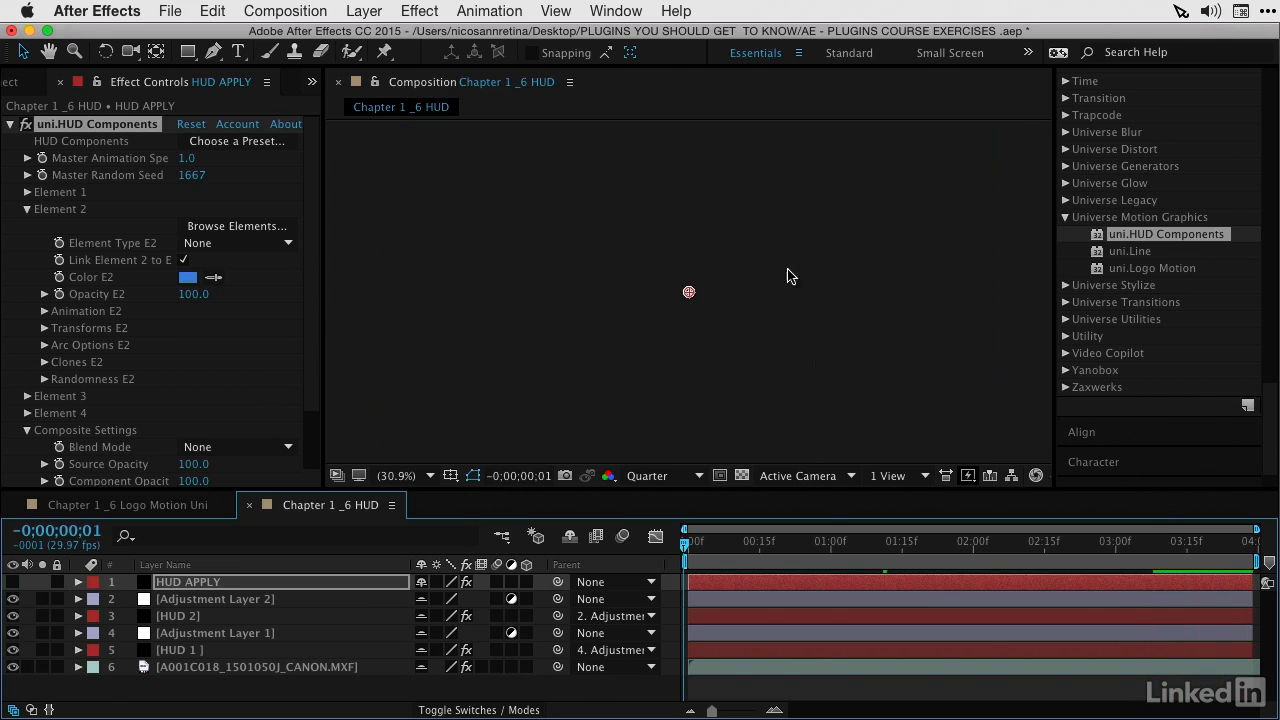
pyautogui.click(935, 541)
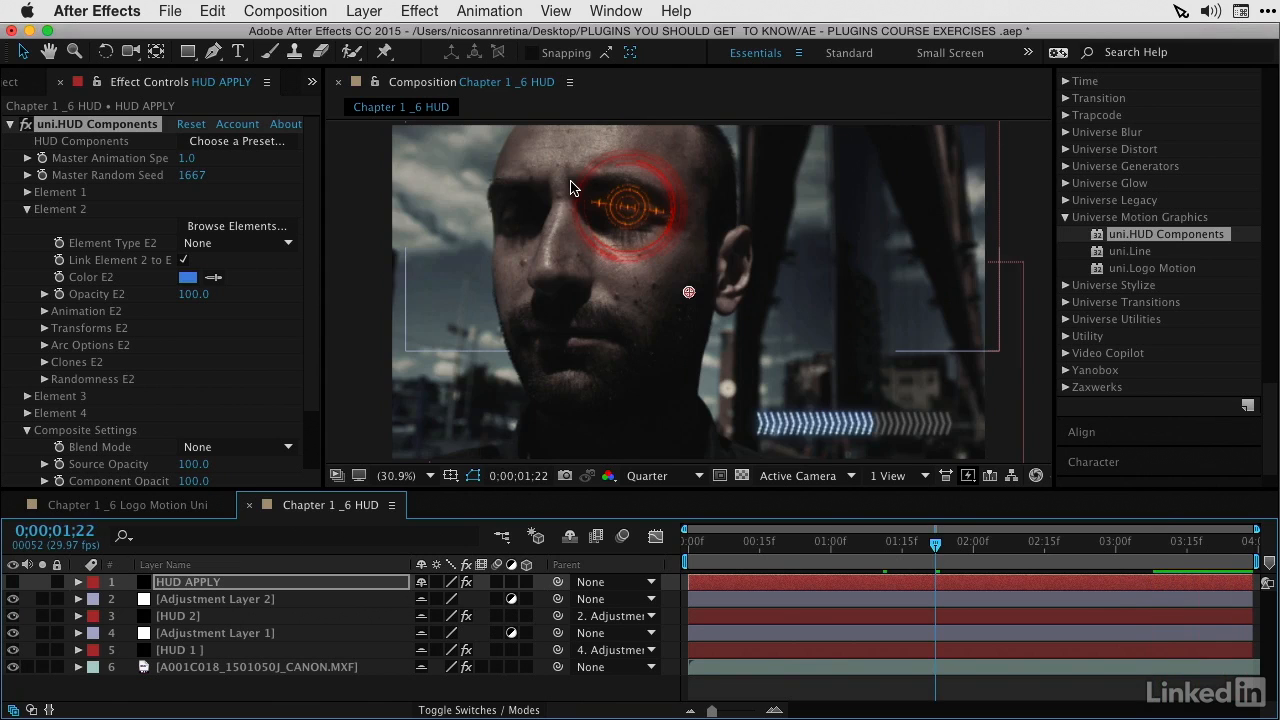